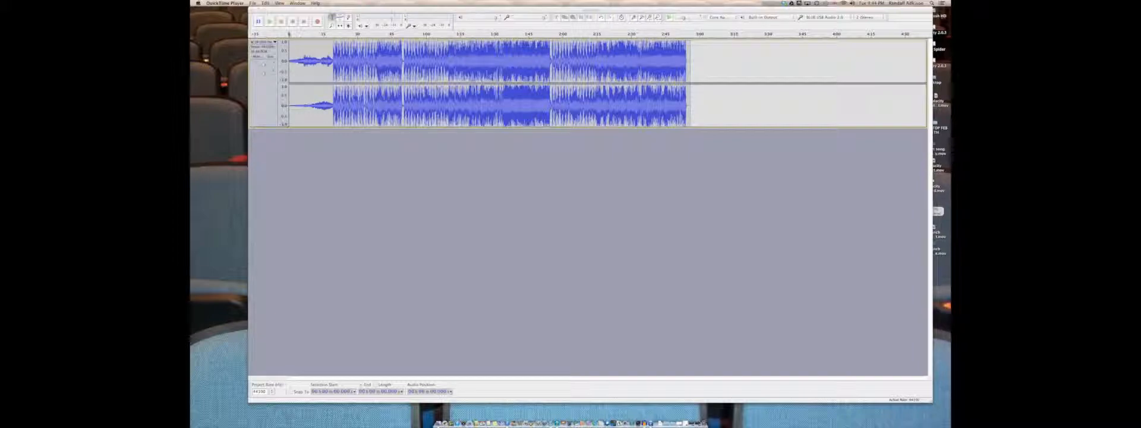
Play the song from near its beginning to preview the quiet intro, and stop playback
{"action": "left_click", "coordinate": [384, 199]}
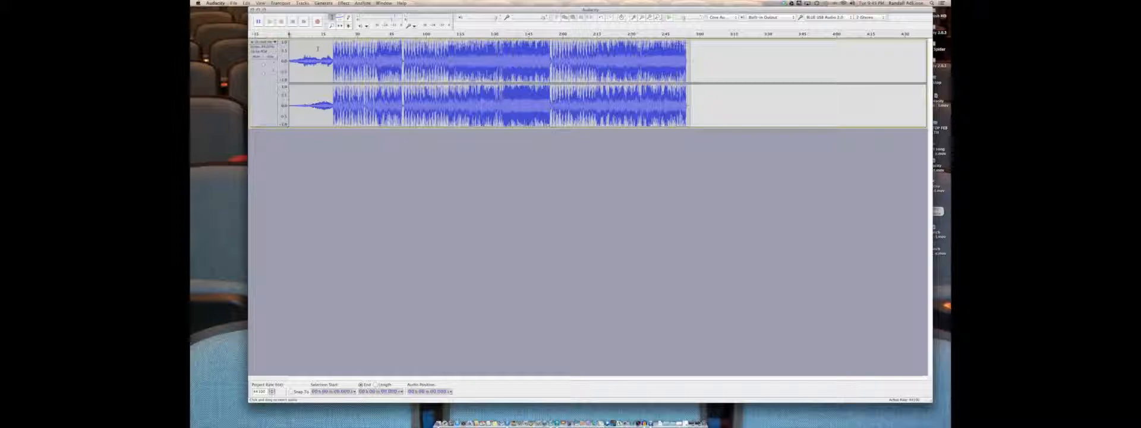
{"action": "left_click", "coordinate": [293, 60]}
{"action": "key", "text": "space"}
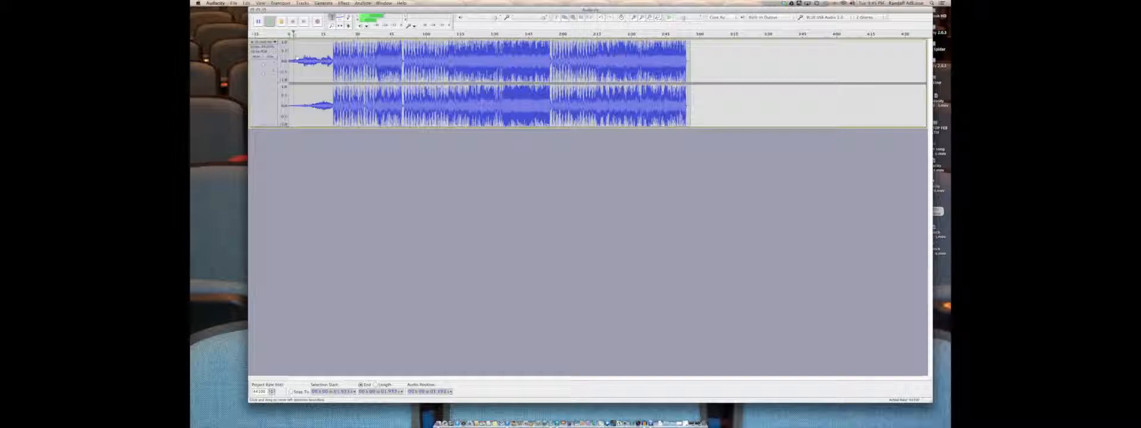
{"action": "left_click", "coordinate": [327, 50]}
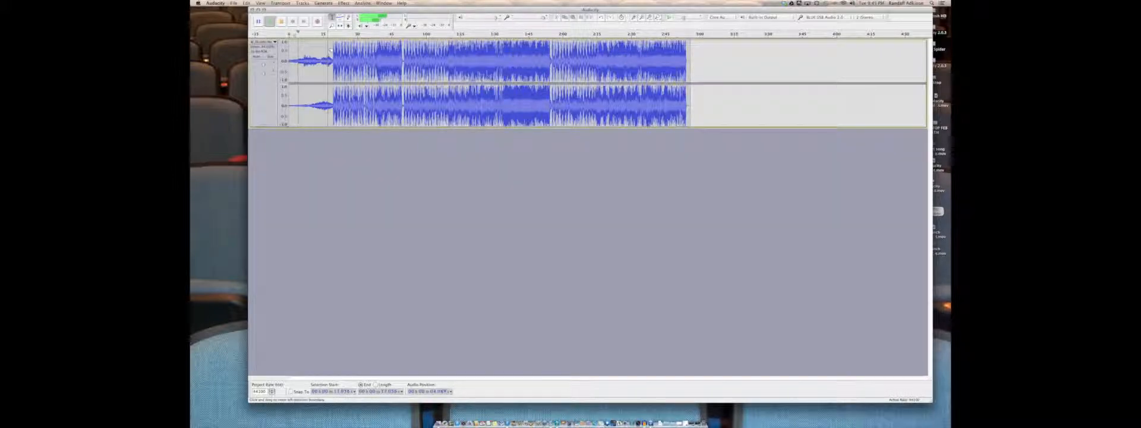
{"action": "double_click", "coordinate": [331, 50]}
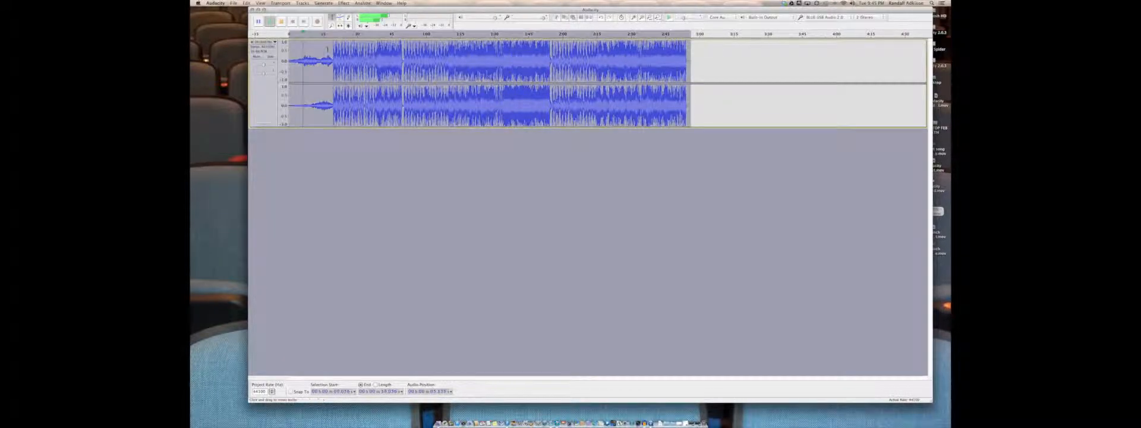
{"action": "key", "text": "space"}
Play the song from just before the loud section at about 0:18, raise the system volume, and stop playback
{"action": "left_click", "coordinate": [330, 50]}
{"action": "key", "text": "space"}
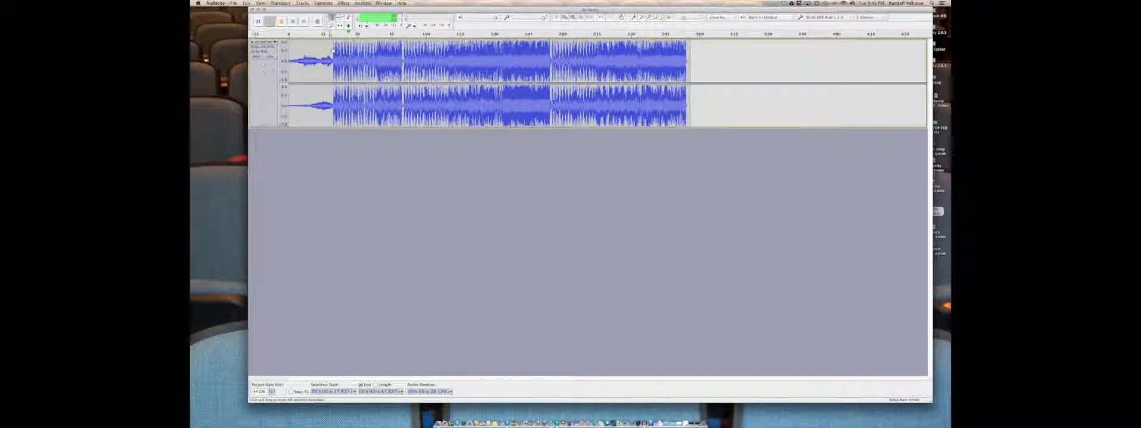
{"action": "key", "text": "F12"}
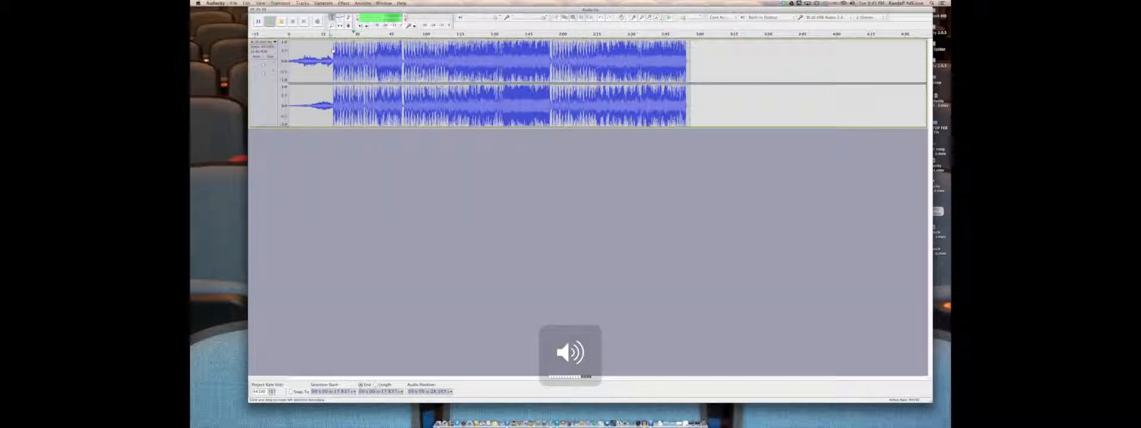
{"action": "key", "text": "F12"}
{"action": "key", "text": "F12"}
{"action": "key", "text": "F12"}
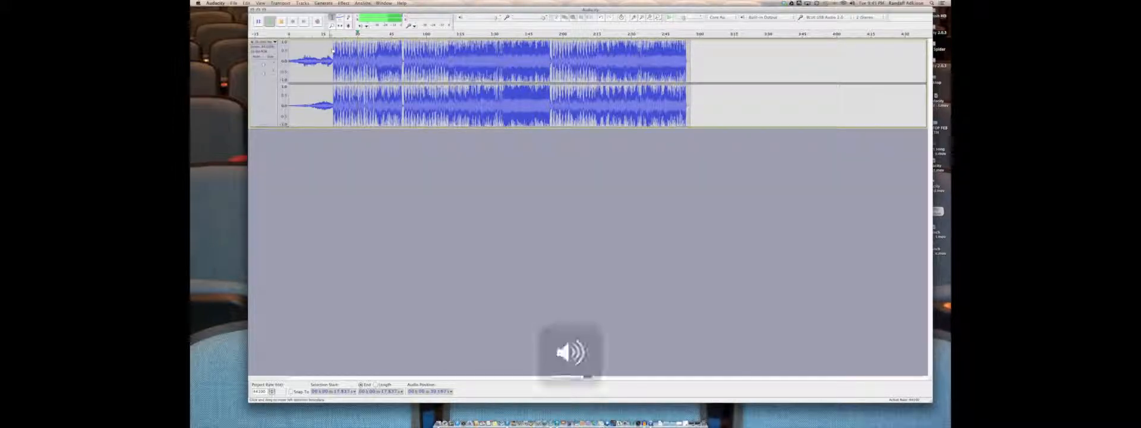
{"action": "left_click", "coordinate": [282, 22]}
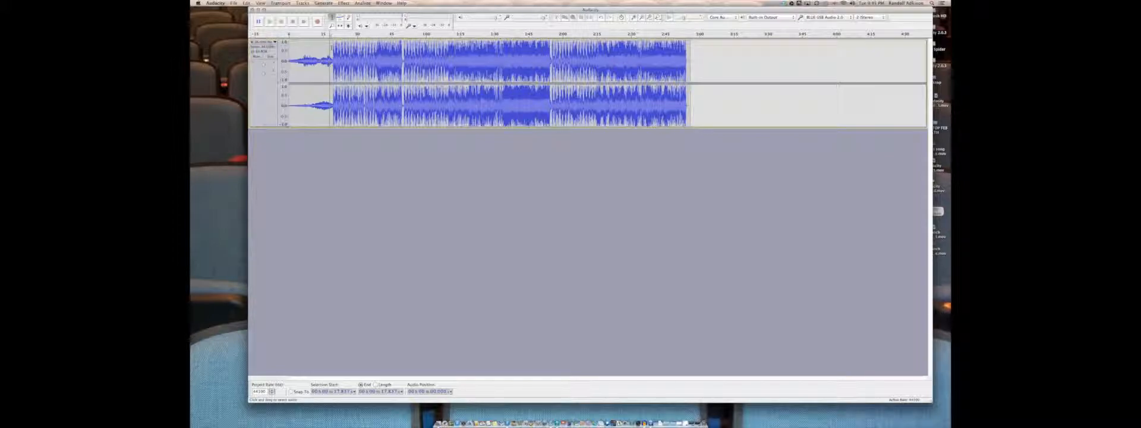
Select and copy the song's section from about 0:20 to 0:50 in the first track
{"action": "left_click_drag", "start_coordinate": [332, 59], "coordinate": [512, 119]}
{"action": "left_click_drag", "start_coordinate": [515, 89], "coordinate": [386, 77]}
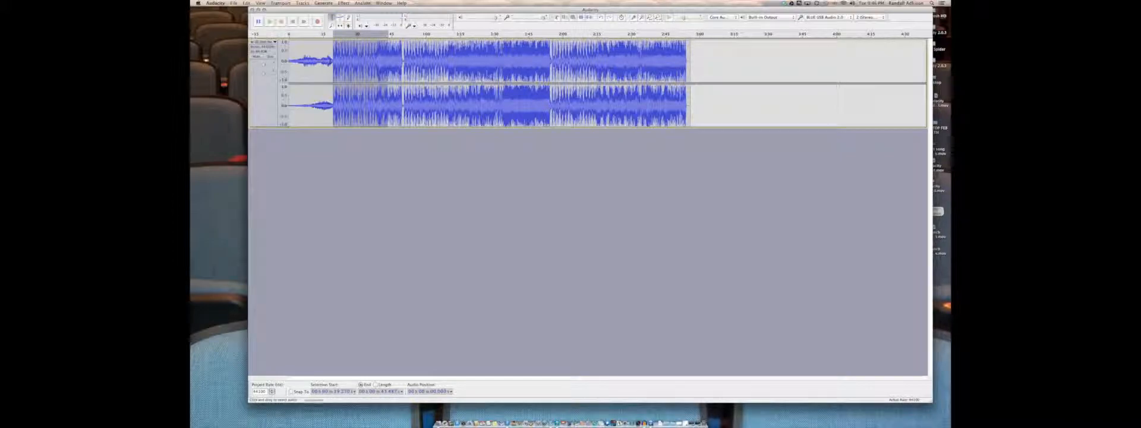
{"action": "left_click_drag", "start_coordinate": [334, 71], "coordinate": [403, 59]}
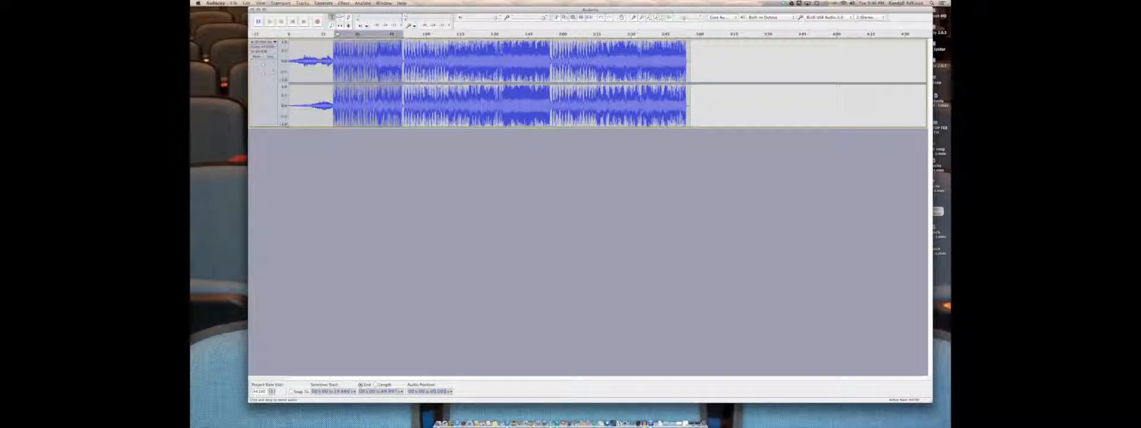
{"action": "left_click", "coordinate": [261, 3]}
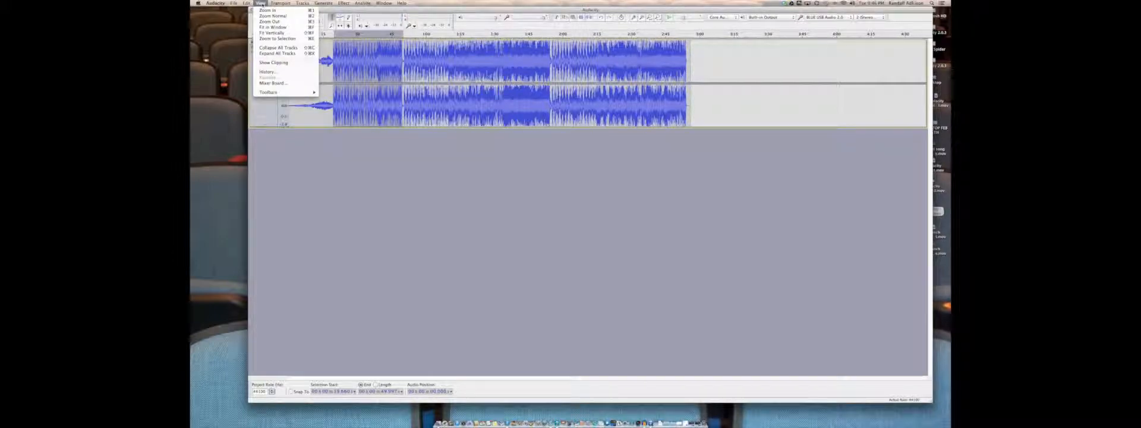
{"action": "left_click", "coordinate": [263, 4]}
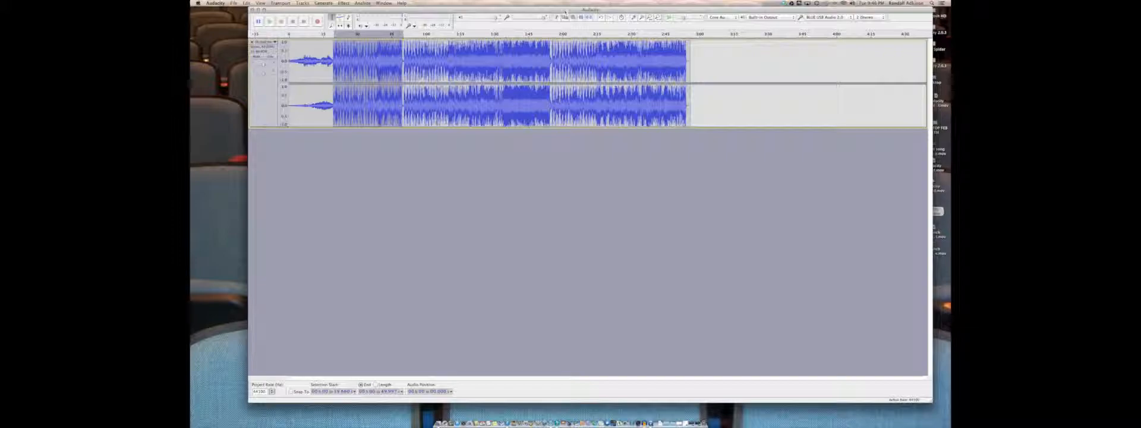
Add a new stereo track below the song's track
{"action": "left_click", "coordinate": [302, 3]}
{"action": "mouse_move", "coordinate": [304, 10]}
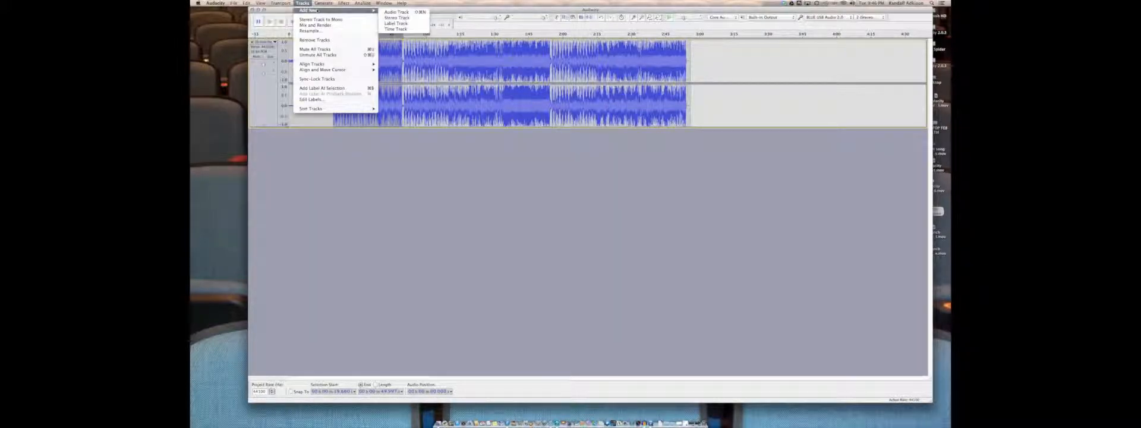
{"action": "left_click", "coordinate": [395, 17]}
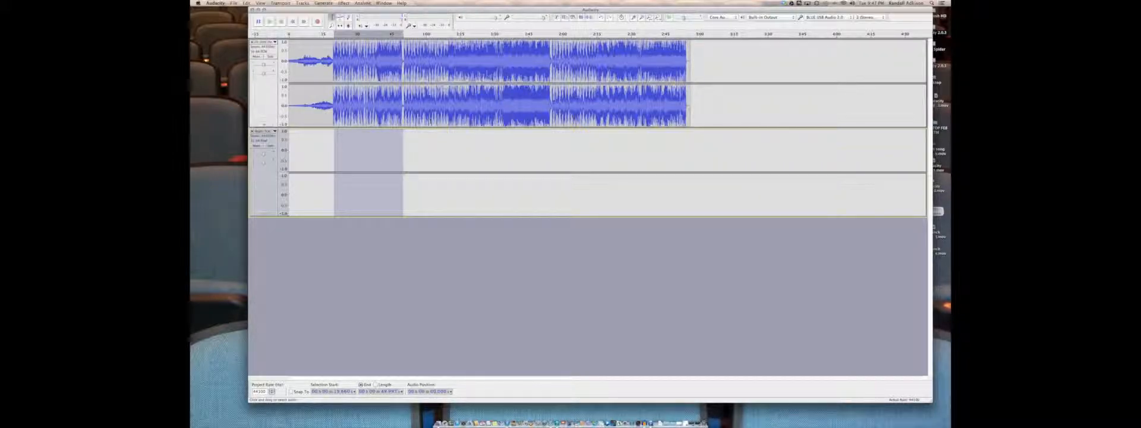
Paste the copied section into the new stereo track at about 0:19
{"action": "left_click", "coordinate": [405, 137]}
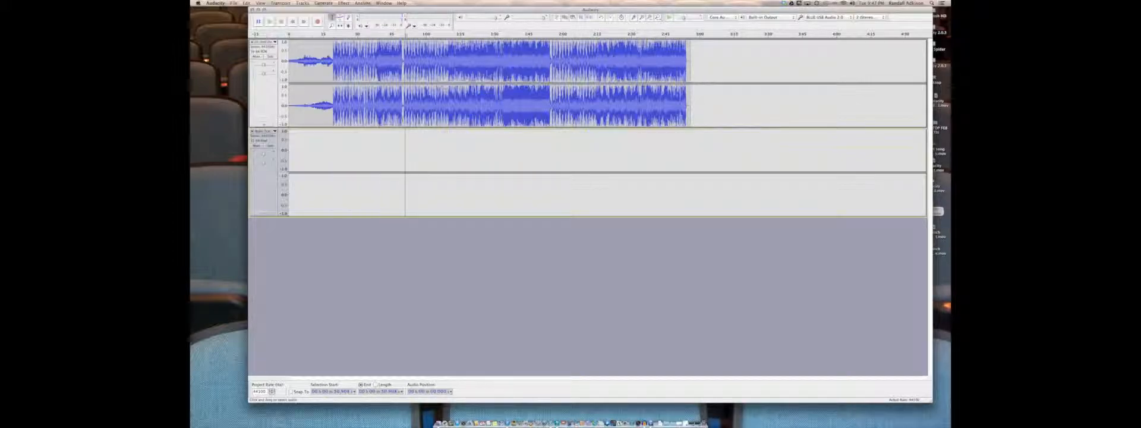
{"action": "left_click", "coordinate": [334, 144]}
{"action": "left_click", "coordinate": [333, 132]}
{"action": "key", "text": "super+v"}
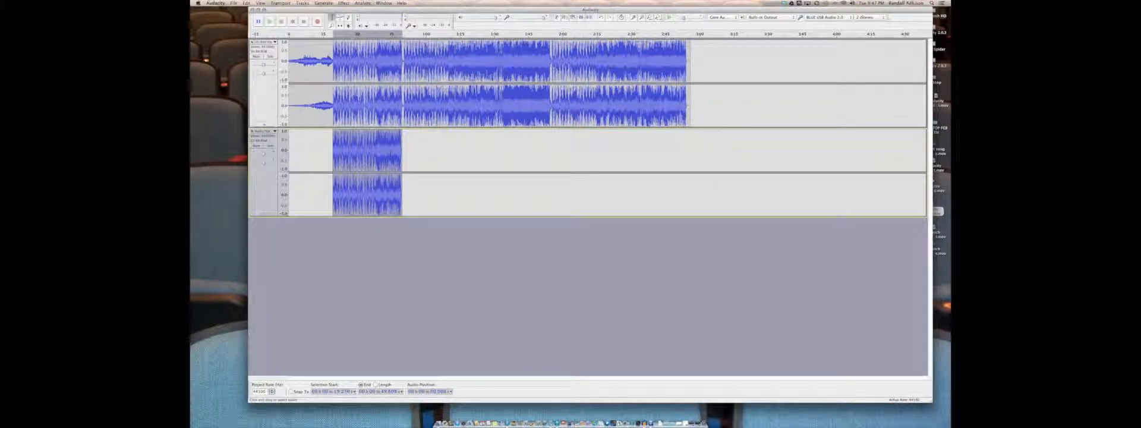
Play both tracks from just before the pasted section, and stop playback
{"action": "left_click", "coordinate": [328, 143]}
{"action": "key", "text": "space"}
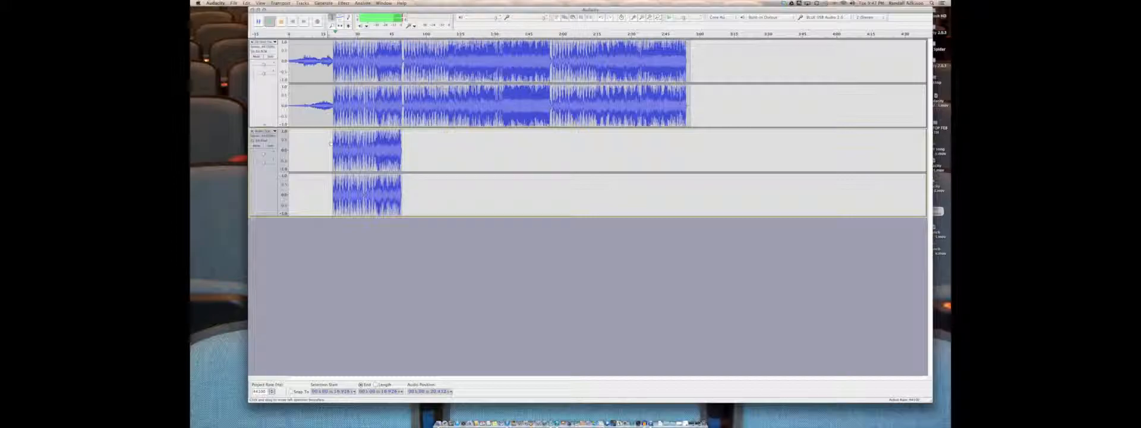
{"action": "key", "text": "space"}
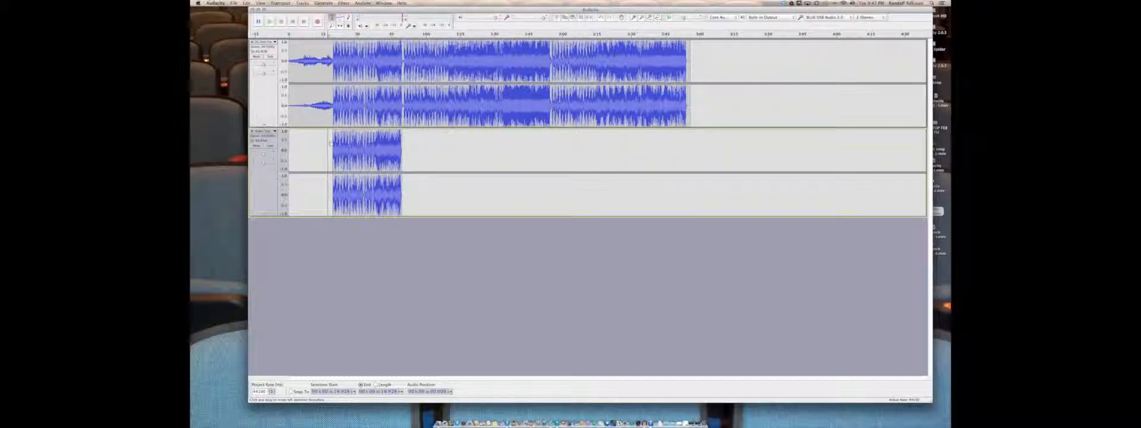
Delete the pasted section from the second track and try moving the song's clip with the Time Shift Tool
{"action": "left_click_drag", "start_coordinate": [333, 160], "coordinate": [400, 161]}
{"action": "key", "text": "Delete"}
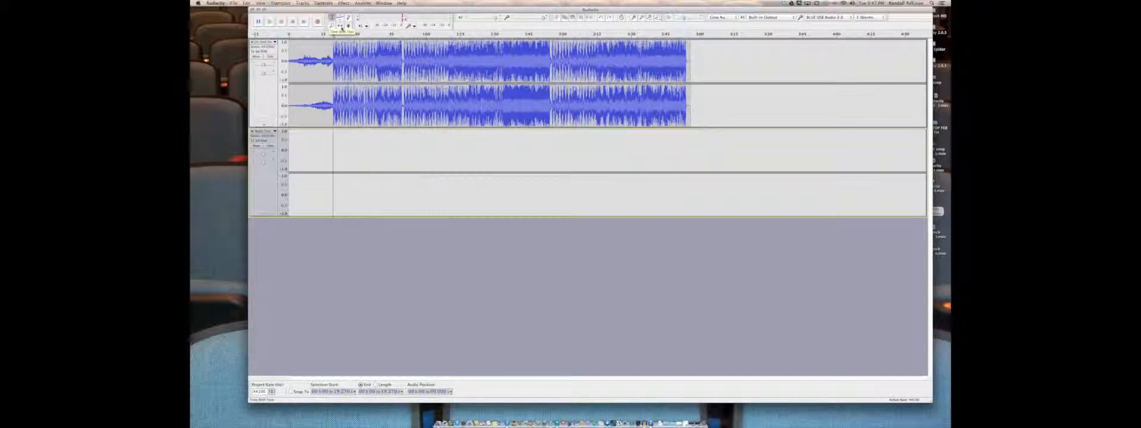
{"action": "left_click", "coordinate": [340, 26]}
{"action": "mouse_move", "coordinate": [319, 122]}
{"action": "left_mouse_down"}
{"action": "mouse_move", "coordinate": [398, 119]}
{"action": "mouse_move", "coordinate": [306, 117]}
{"action": "mouse_move", "coordinate": [353, 117]}
{"action": "mouse_move", "coordinate": [312, 117]}
{"action": "mouse_move", "coordinate": [332, 115]}
{"action": "left_mouse_up"}
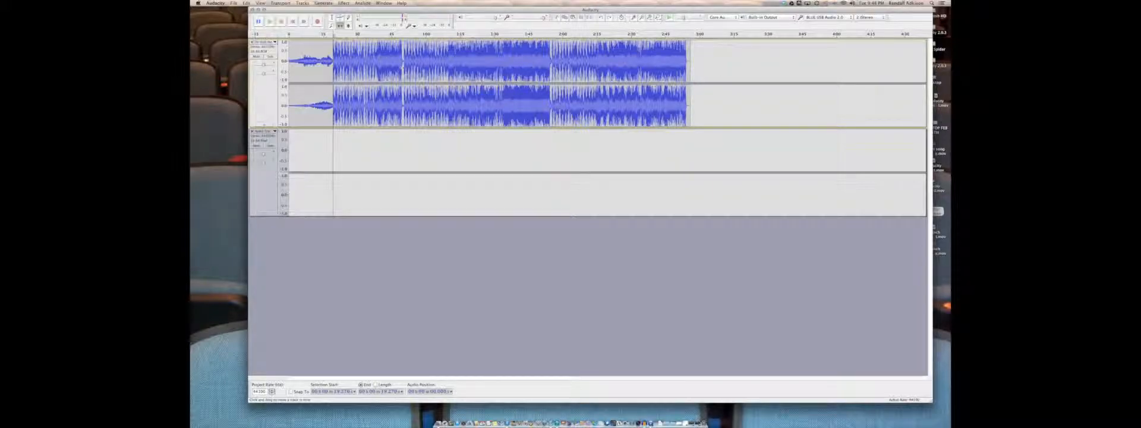
Copy the song's first 50 seconds or so into a new project and play it briefly
{"action": "left_click", "coordinate": [332, 18]}
{"action": "left_click_drag", "start_coordinate": [404, 66], "coordinate": [289, 66]}
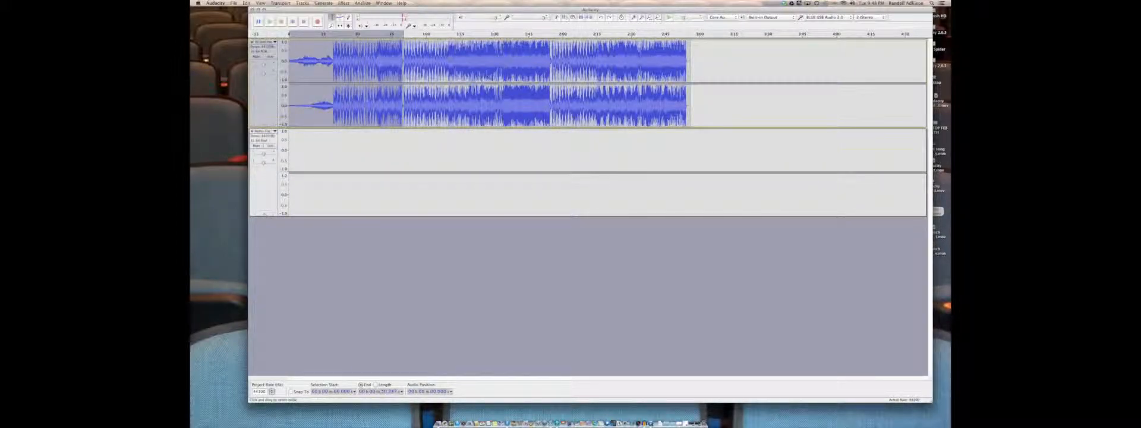
{"action": "left_click", "coordinate": [234, 3]}
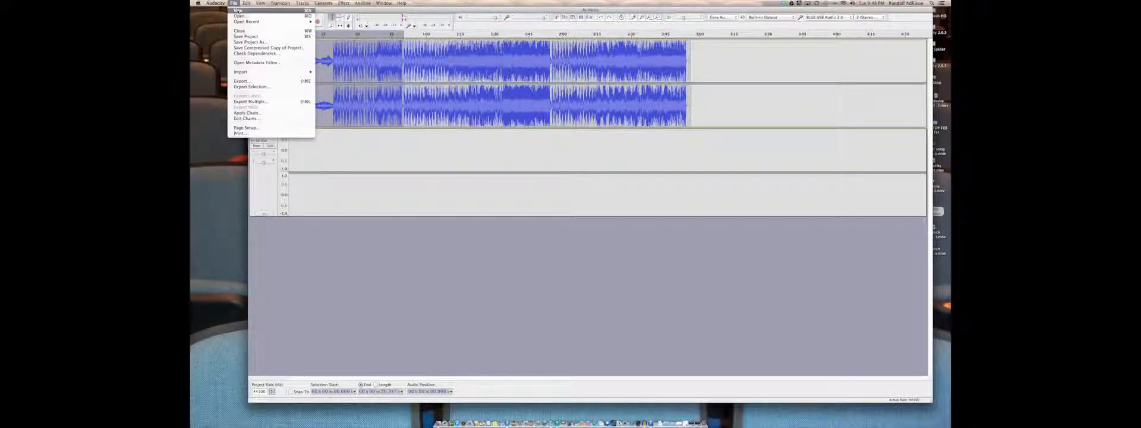
{"action": "left_click", "coordinate": [238, 10]}
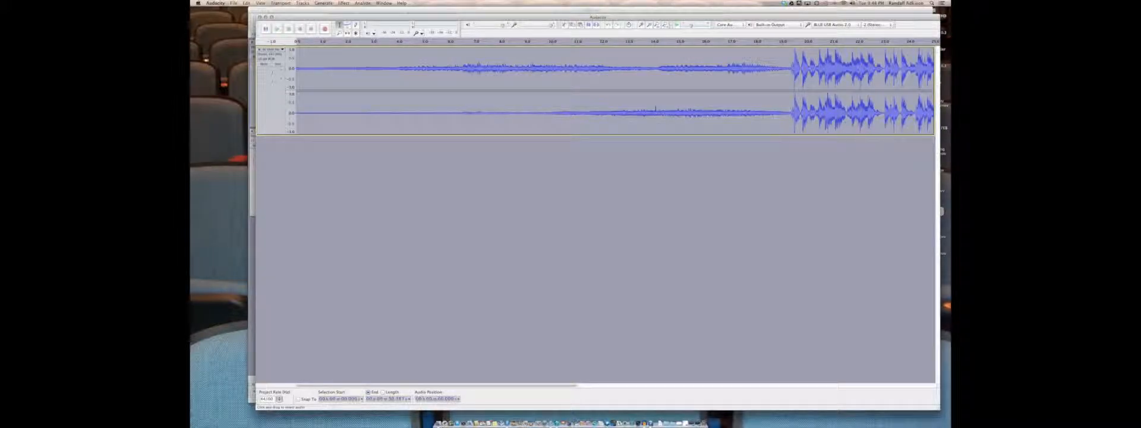
{"action": "key", "text": "space"}
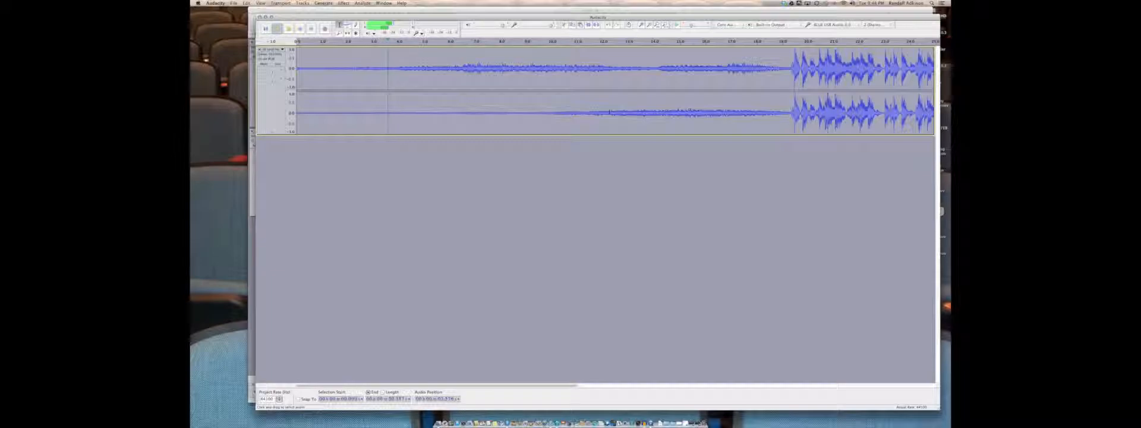
{"action": "key", "text": "space"}
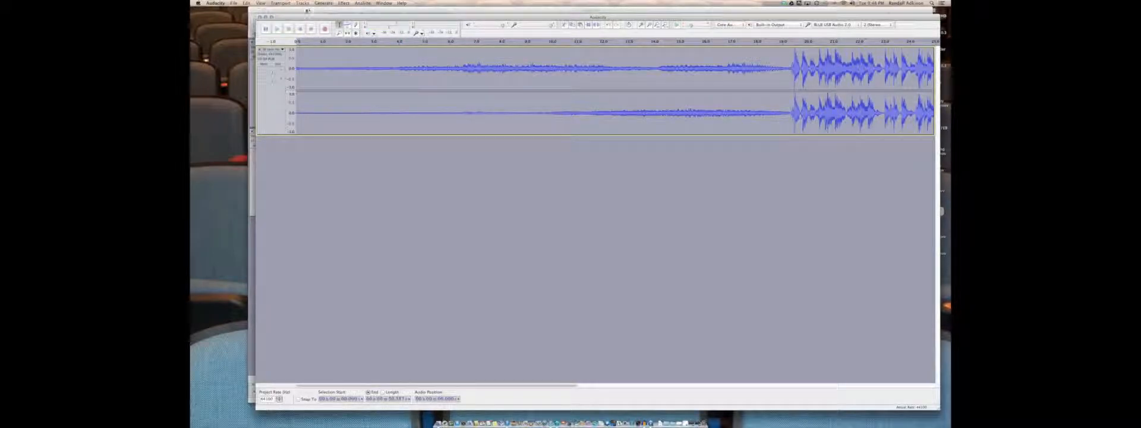
Reposition the new project's window and select its audio from near the beginning to about 27 seconds
{"action": "left_click_drag", "start_coordinate": [317, 21], "coordinate": [260, 26]}
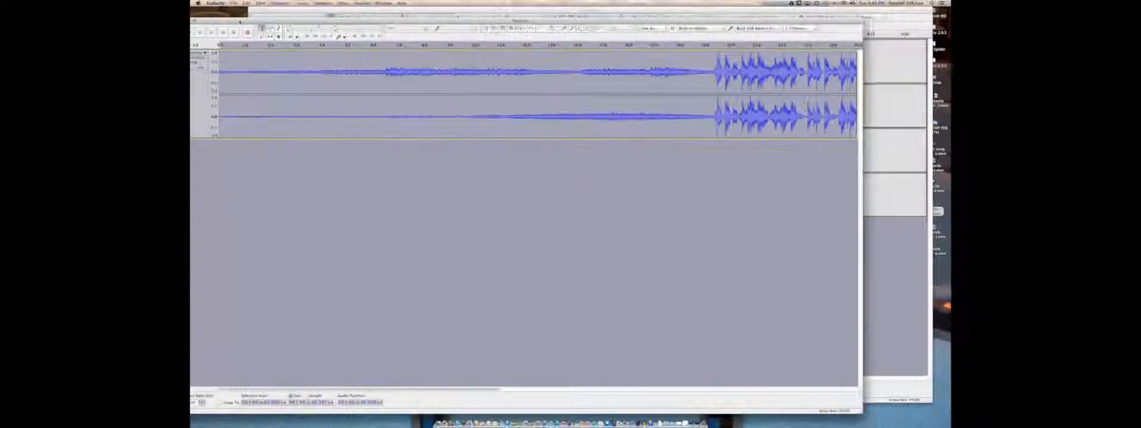
{"action": "left_click", "coordinate": [248, 61]}
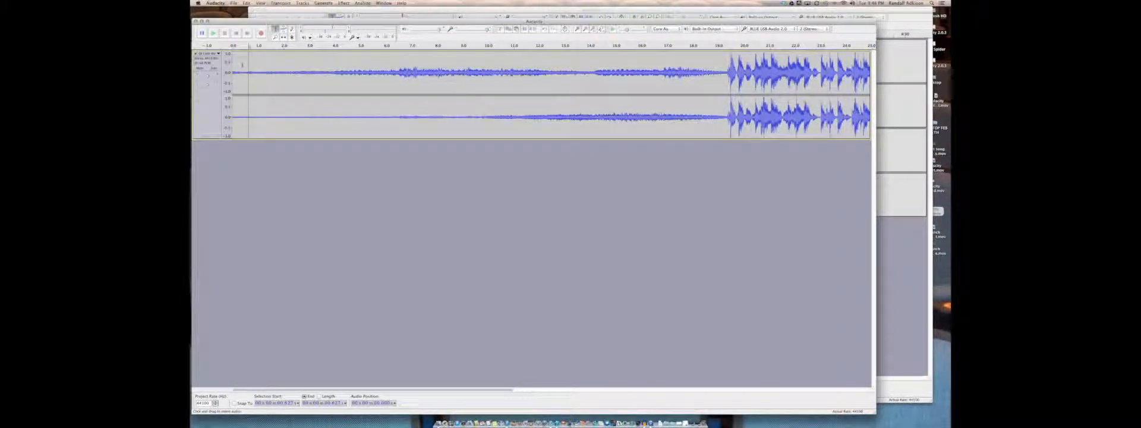
{"action": "left_click_drag", "start_coordinate": [234, 69], "coordinate": [876, 89]}
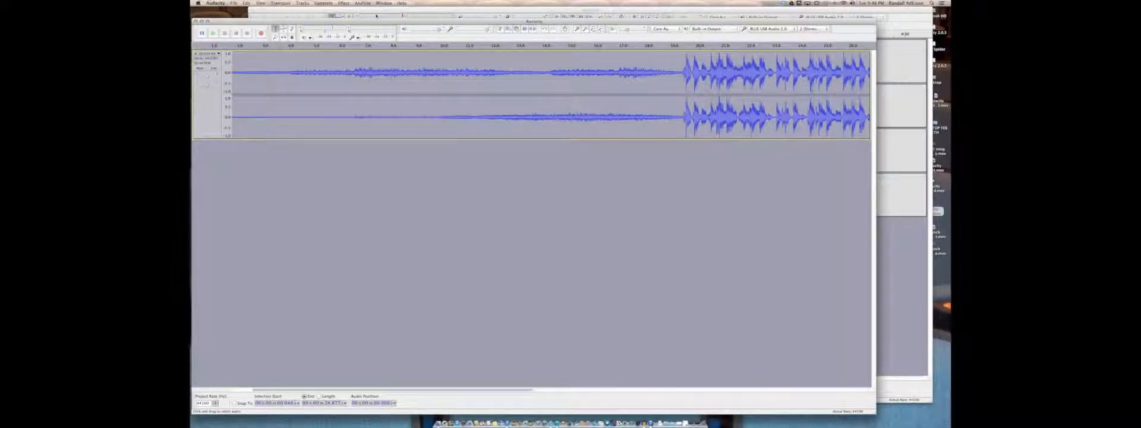
{"action": "left_click_drag", "start_coordinate": [341, 22], "coordinate": [344, 13]}
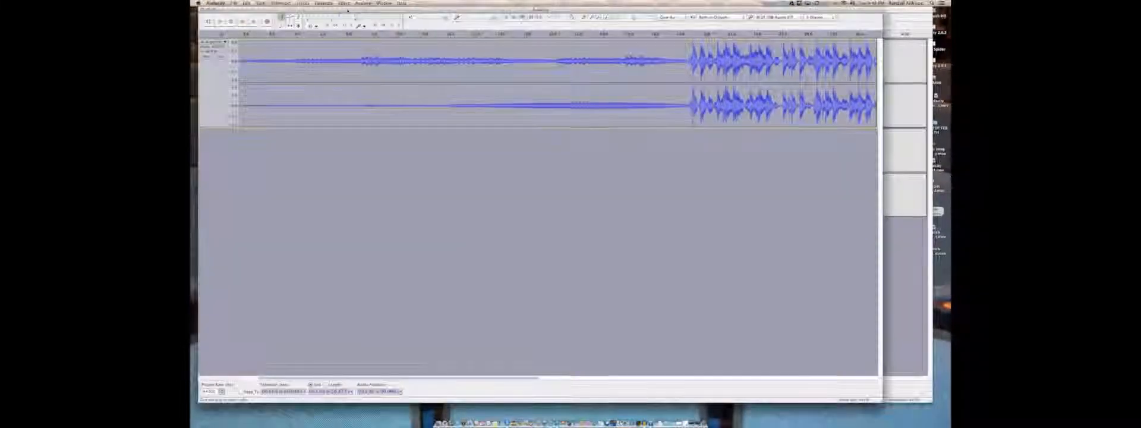
Apply Equalization to the selected audio, raising the curve to about 6 dB and lowering several low and upper-mid bands in Graphic EQ mode
{"action": "left_click", "coordinate": [343, 3]}
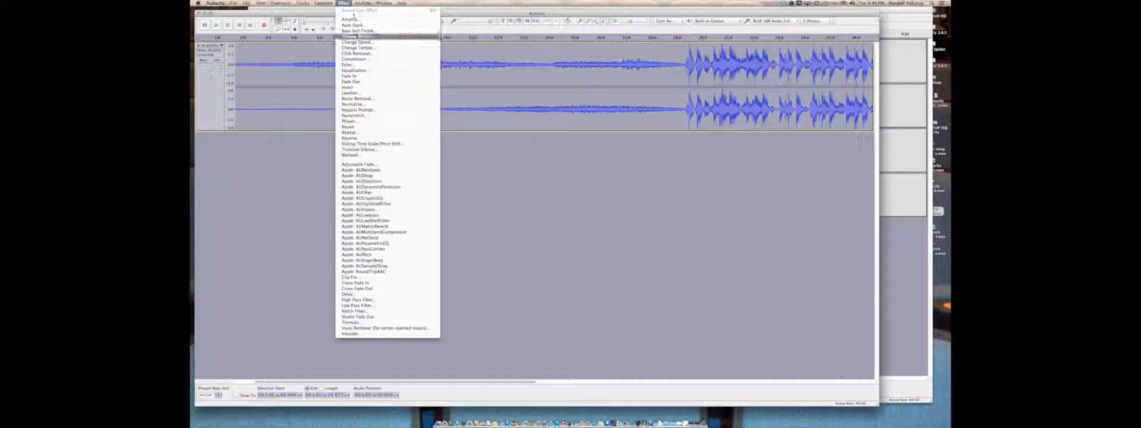
{"action": "left_click", "coordinate": [354, 70]}
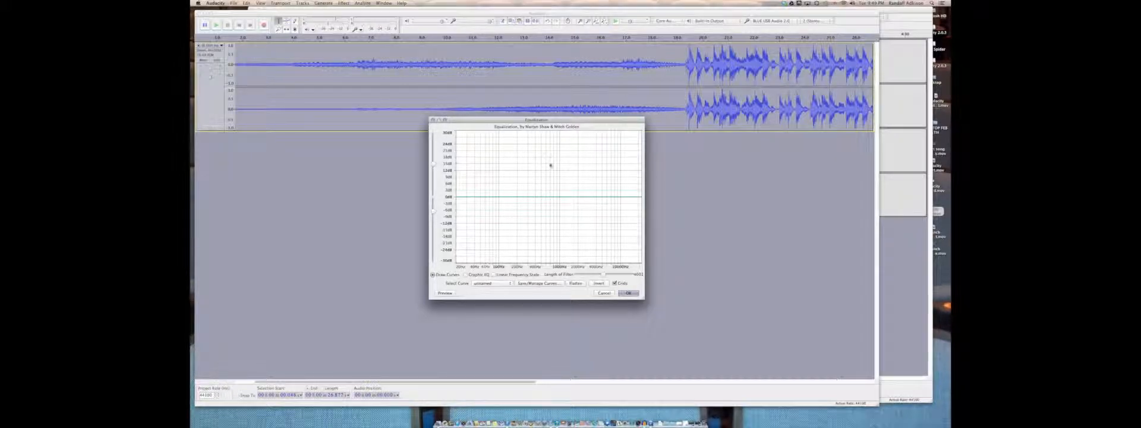
{"action": "left_click_drag", "start_coordinate": [559, 197], "coordinate": [560, 184]}
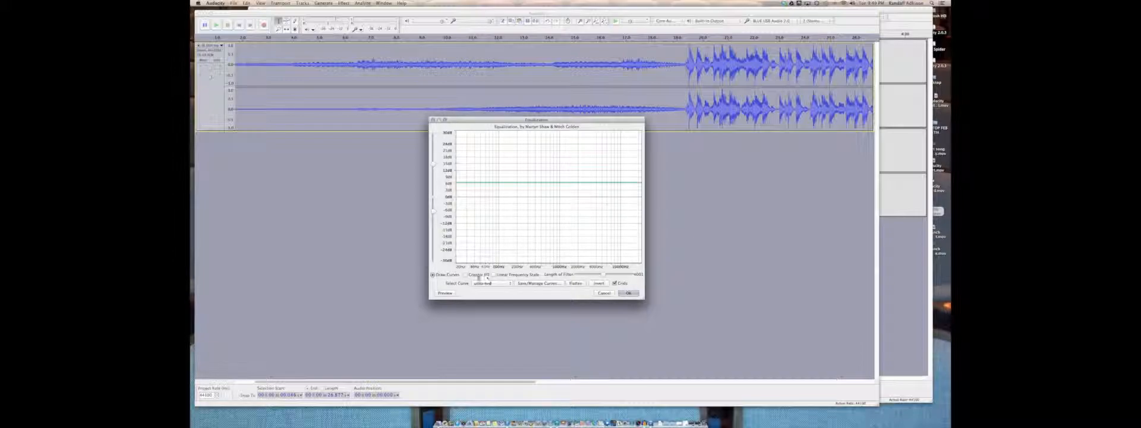
{"action": "left_click", "coordinate": [465, 274]}
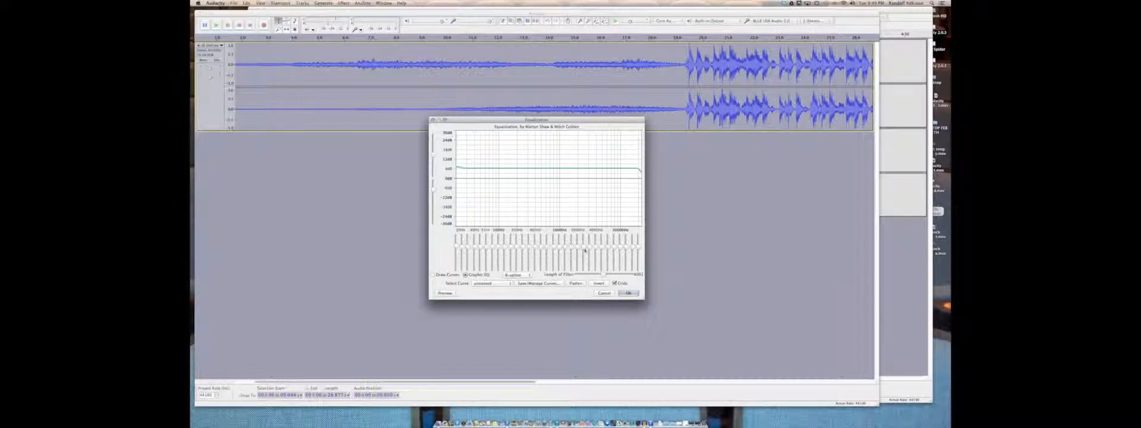
{"action": "left_click_drag", "start_coordinate": [584, 255], "coordinate": [596, 253]}
{"action": "left_click_drag", "start_coordinate": [458, 249], "coordinate": [528, 261]}
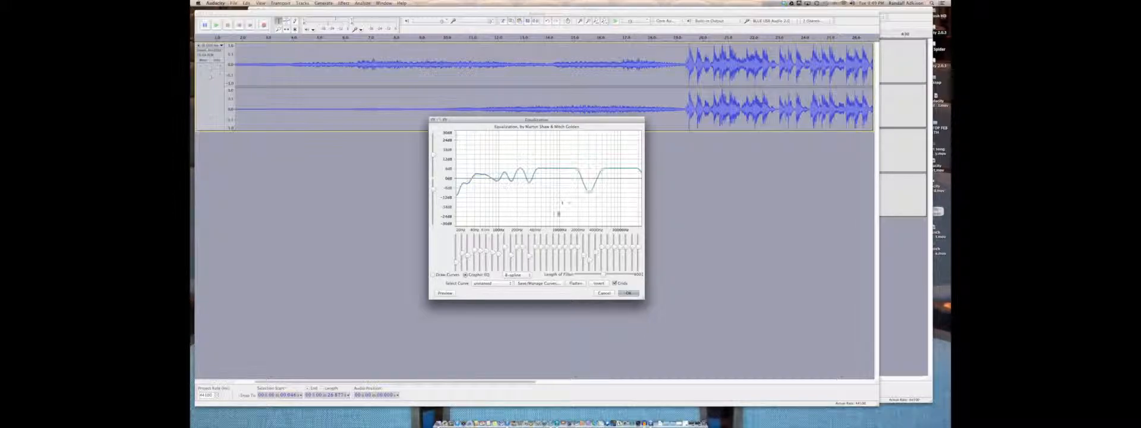
{"action": "left_click", "coordinate": [625, 293]}
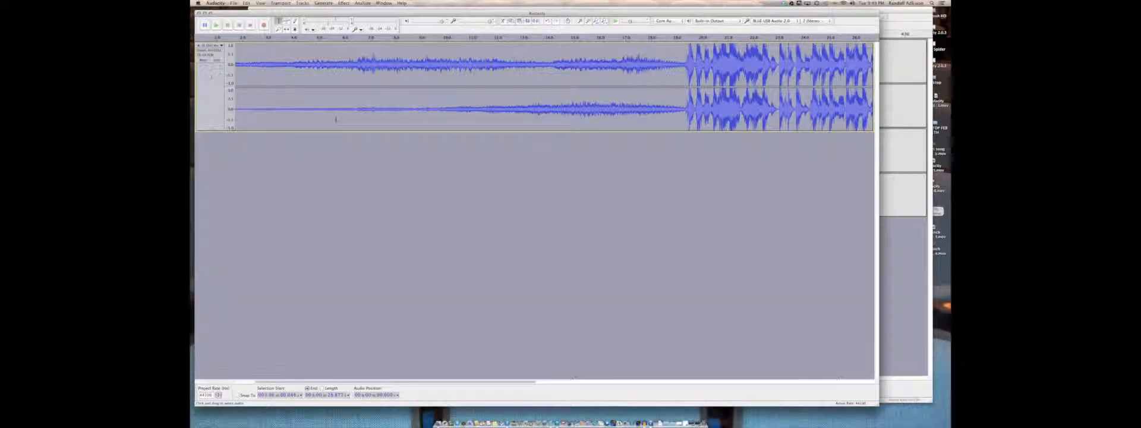
Play the equalized audio from about 1.8 seconds, stop it, and undo the Equalization
{"action": "left_click", "coordinate": [238, 63]}
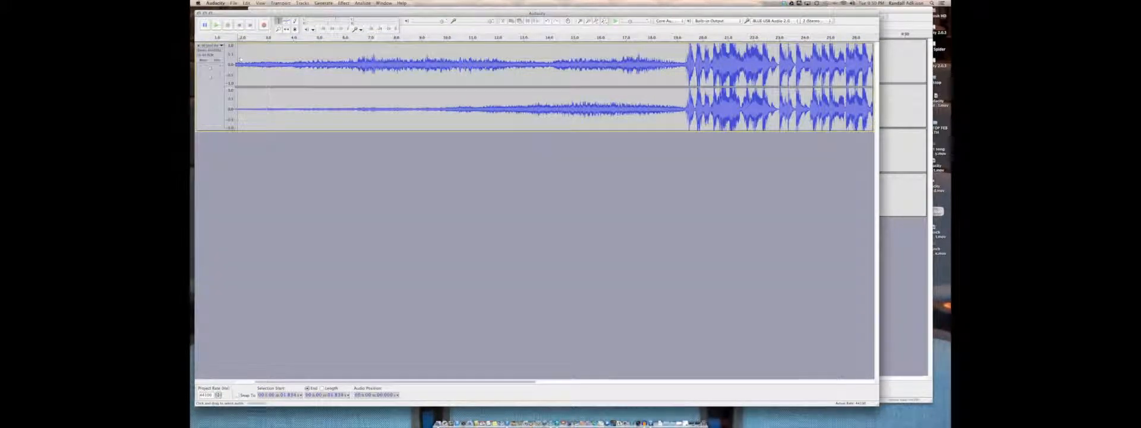
{"action": "left_click", "coordinate": [215, 25]}
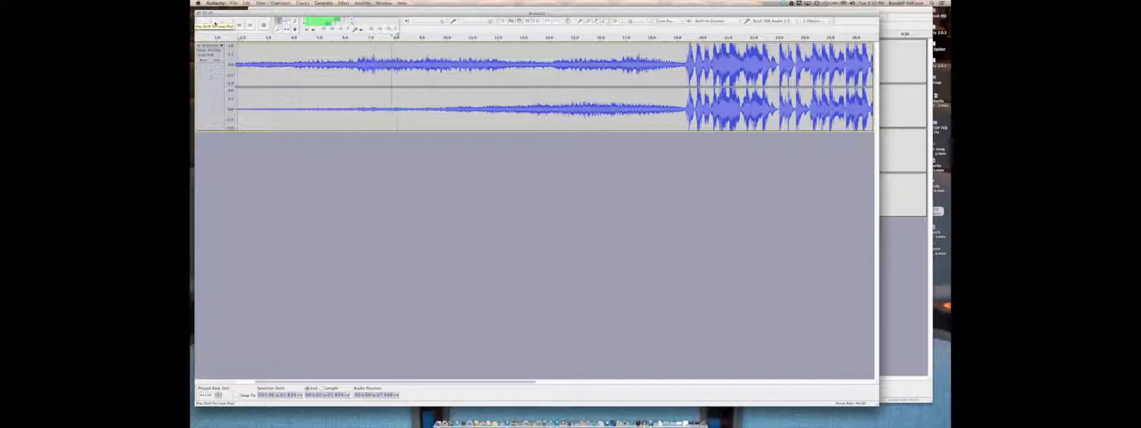
{"action": "key", "text": "space"}
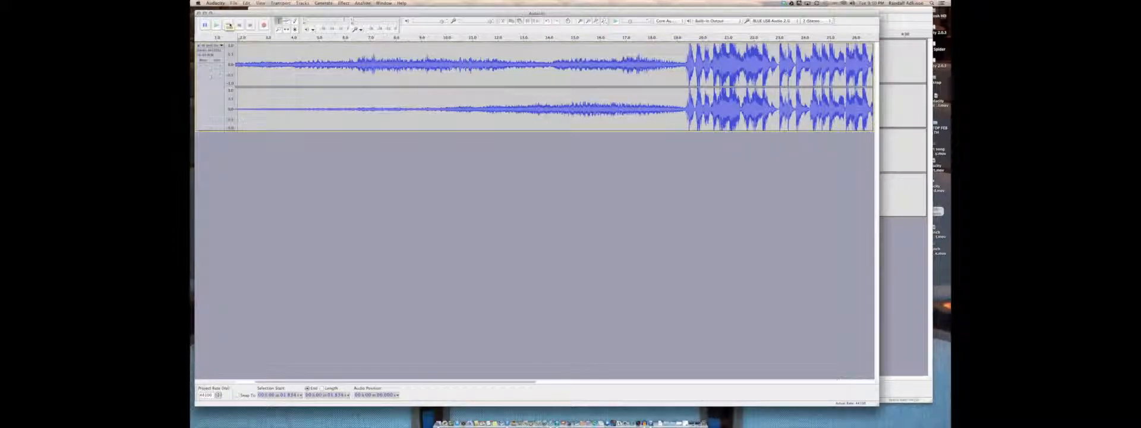
{"action": "key", "text": "super+z"}
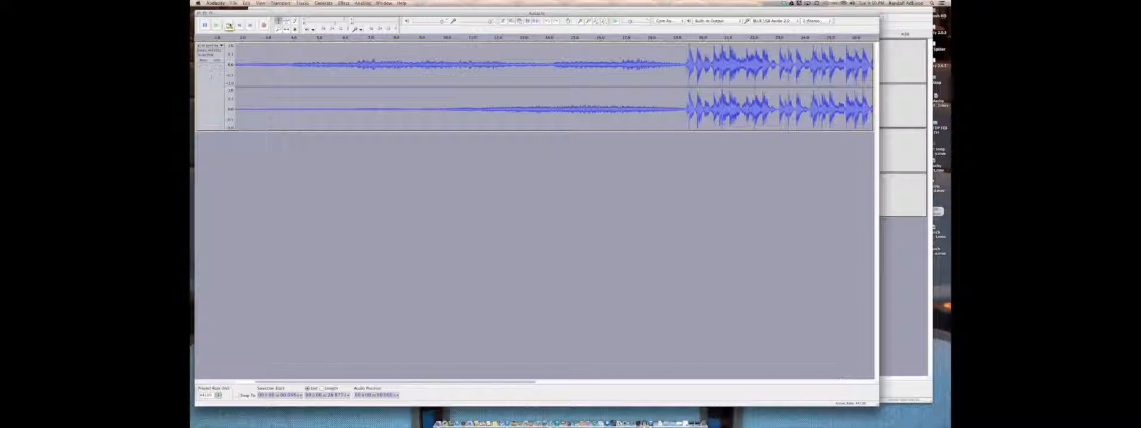
Apply Change Tempo to the selected audio with a positive percent change so that it plays faster
{"action": "left_click", "coordinate": [343, 3]}
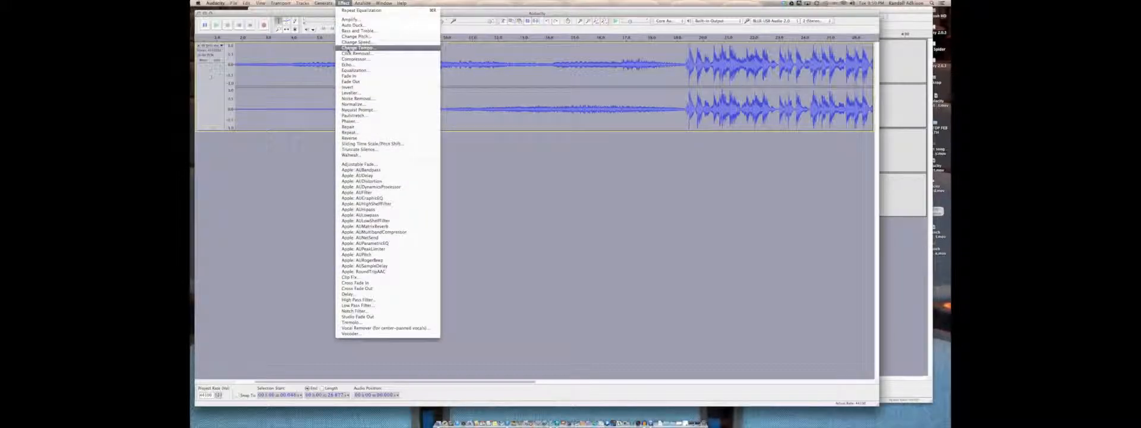
{"action": "left_click", "coordinate": [351, 47]}
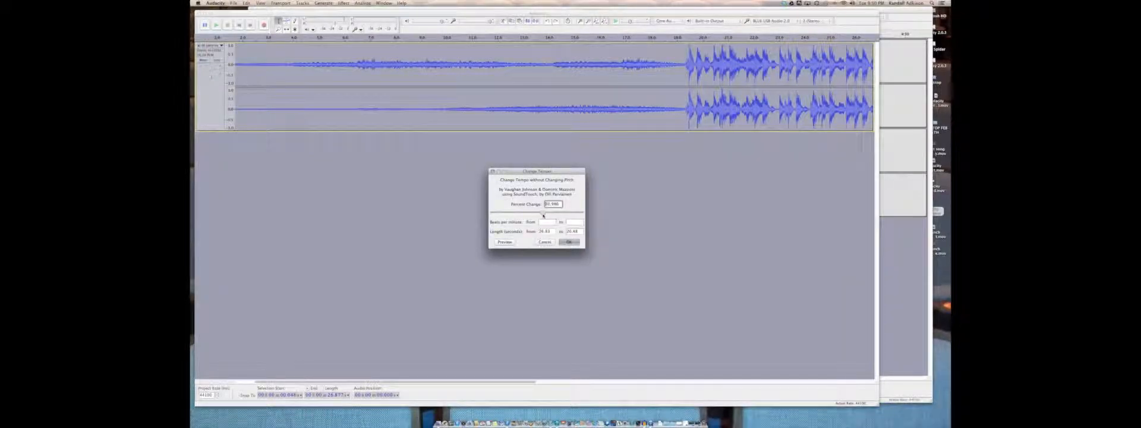
{"action": "left_click_drag", "start_coordinate": [543, 215], "coordinate": [545, 215]}
{"action": "left_click", "coordinate": [569, 242]}
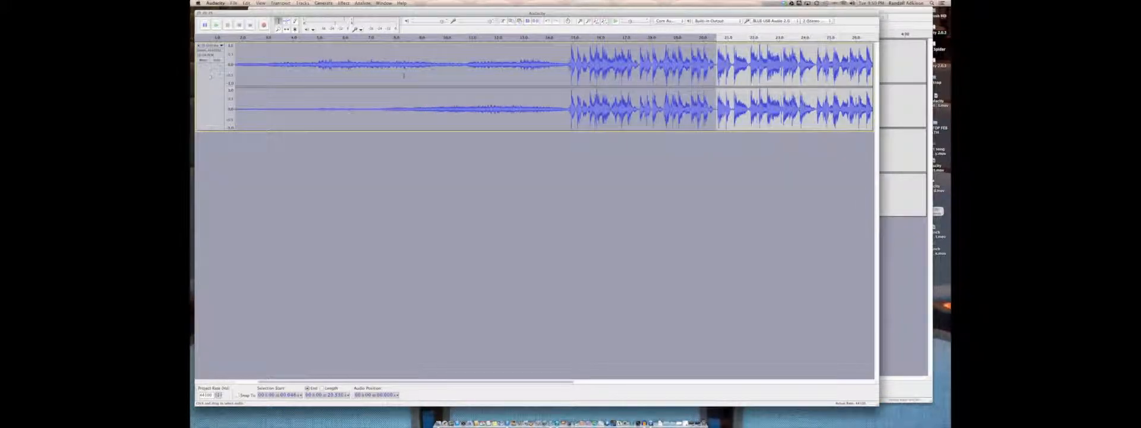
Play the sped-up audio from the start and from about 13.6 seconds, stop it, and undo the tempo change
{"action": "left_click", "coordinate": [218, 25]}
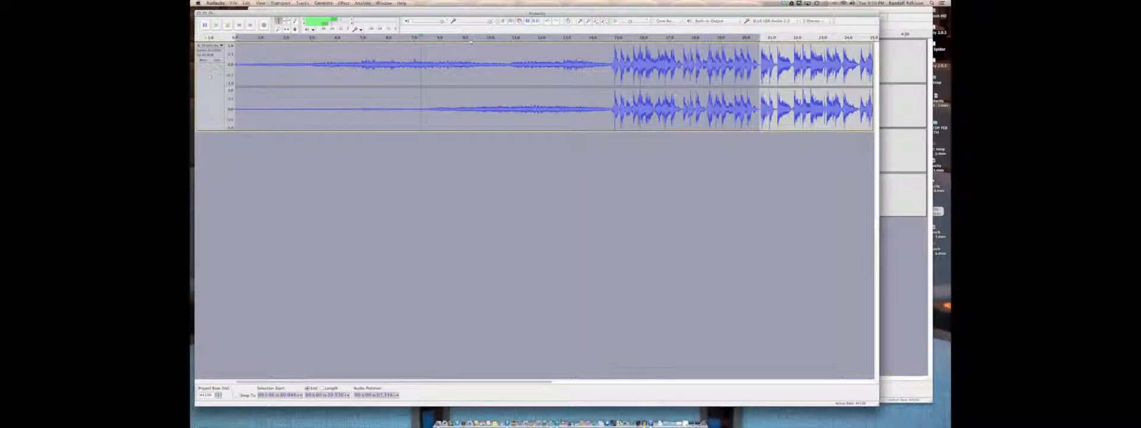
{"action": "left_click", "coordinate": [584, 49]}
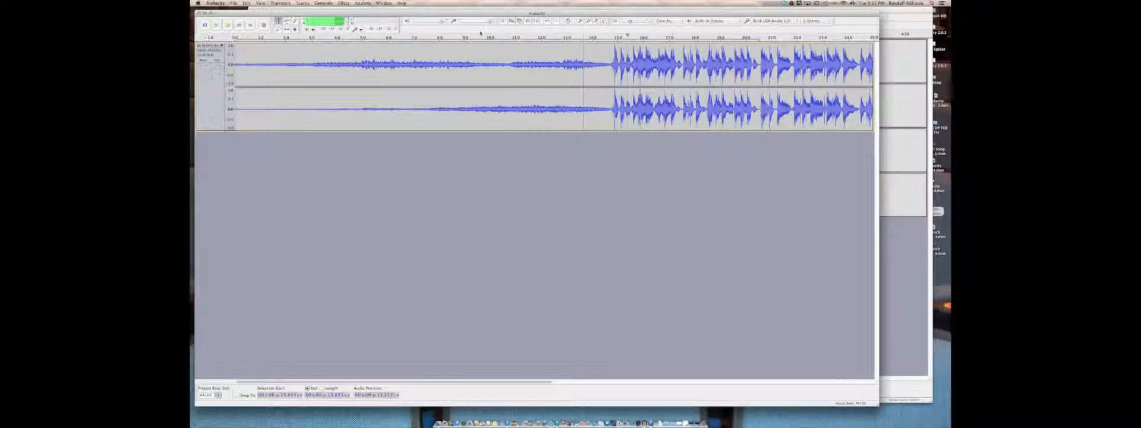
{"action": "key", "text": "space"}
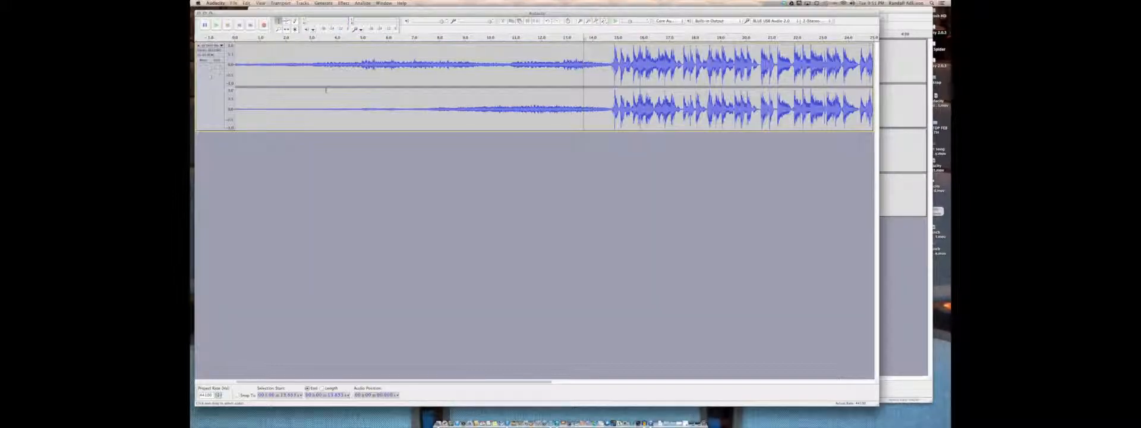
{"action": "key", "text": "super+z"}
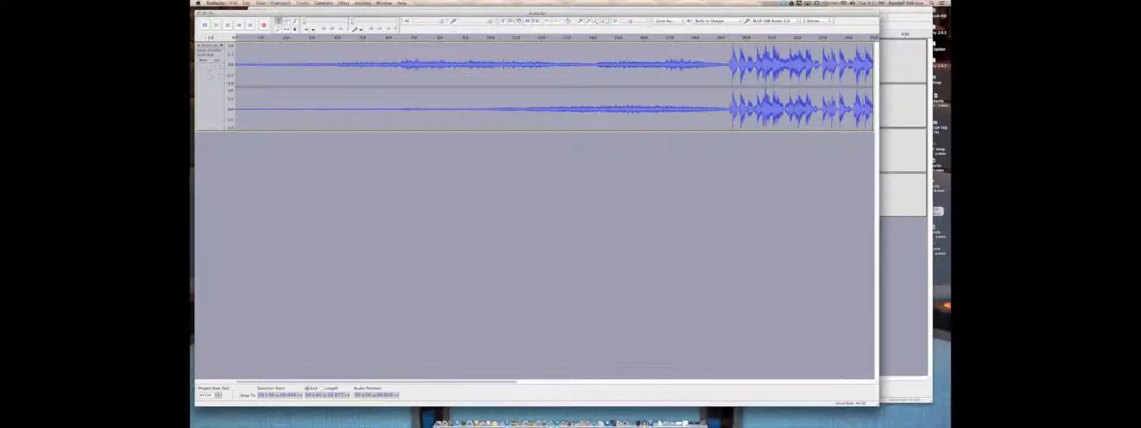
Apply Change Pitch to the selected audio, raising the pitch to F
{"action": "left_click", "coordinate": [344, 3]}
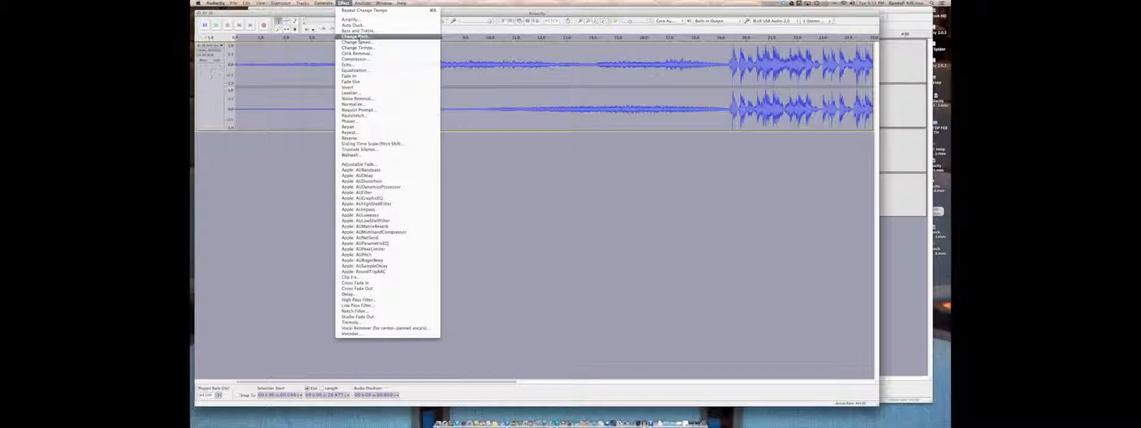
{"action": "left_click", "coordinate": [359, 37]}
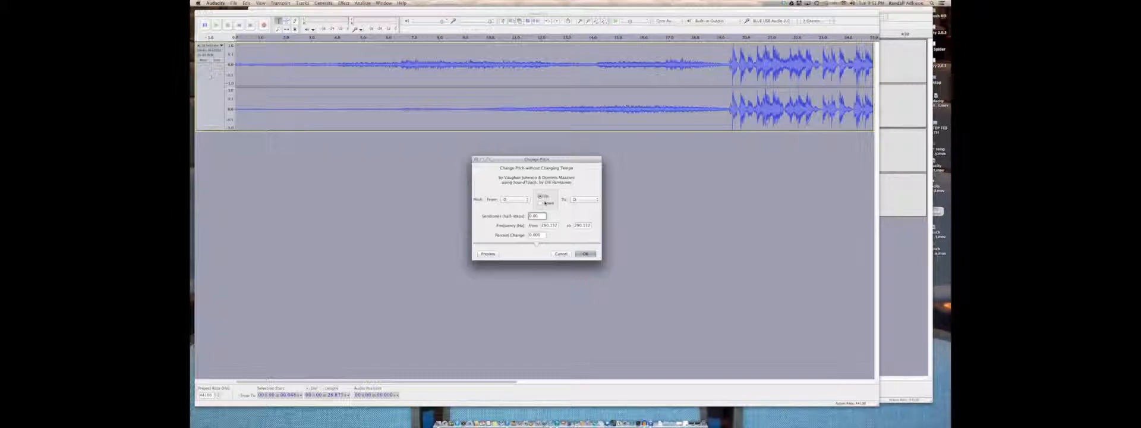
{"action": "left_click", "coordinate": [596, 201]}
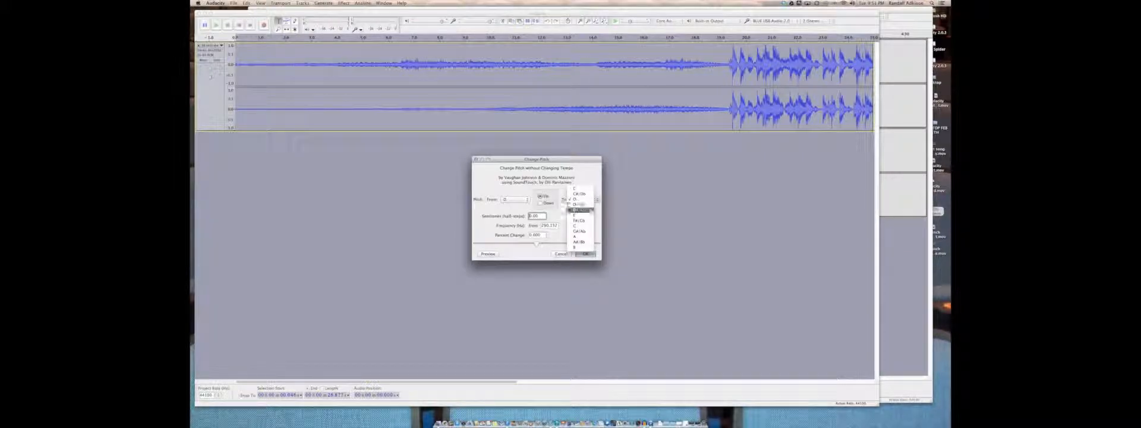
{"action": "left_click", "coordinate": [584, 214]}
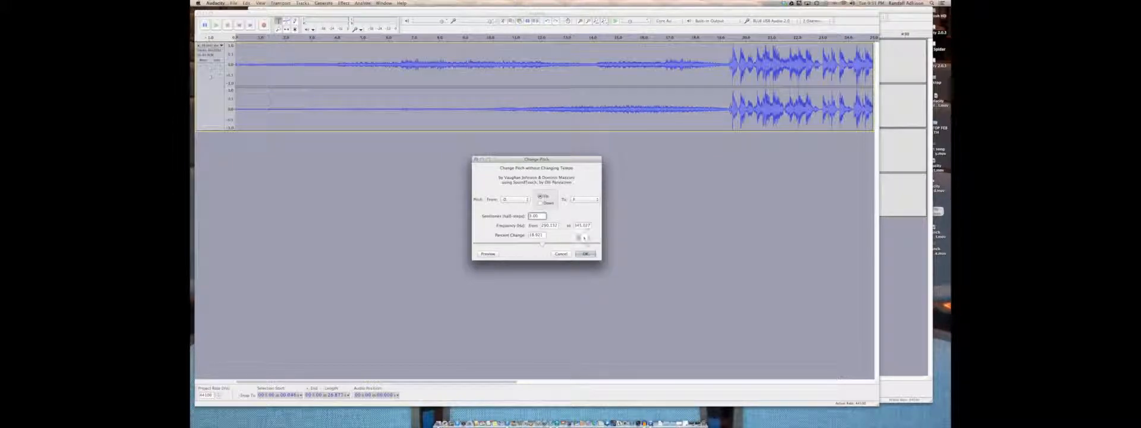
{"action": "left_click", "coordinate": [586, 253]}
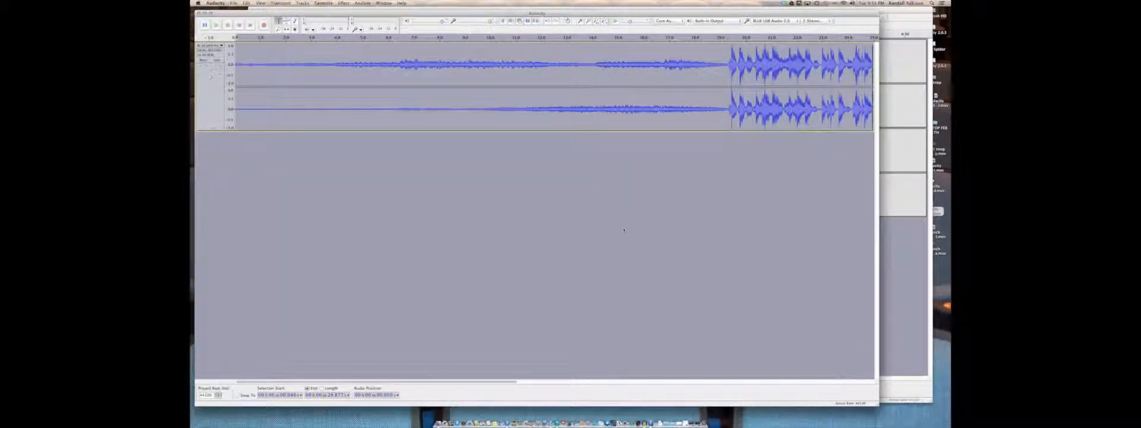
Play the pitch-changed audio from about 19.2 seconds, stop it, and undo the pitch change
{"action": "left_click", "coordinate": [726, 53]}
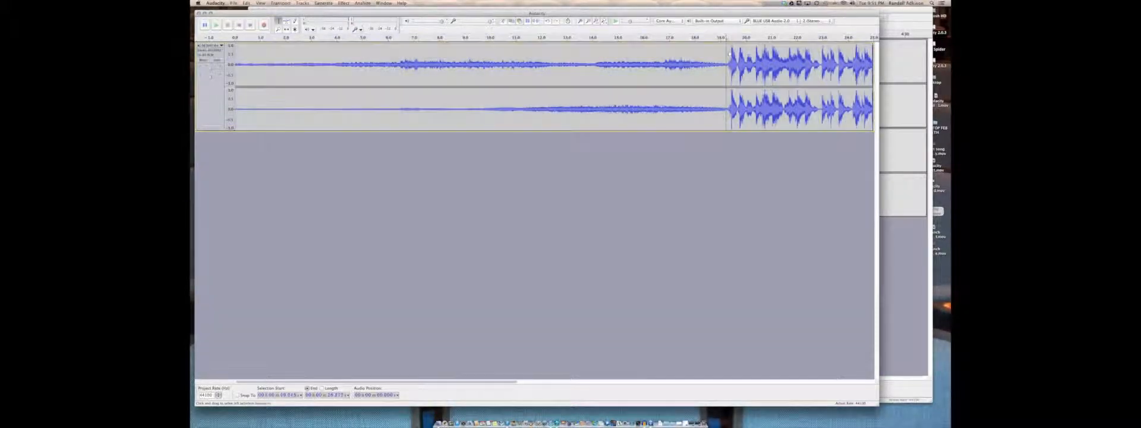
{"action": "left_click", "coordinate": [216, 24]}
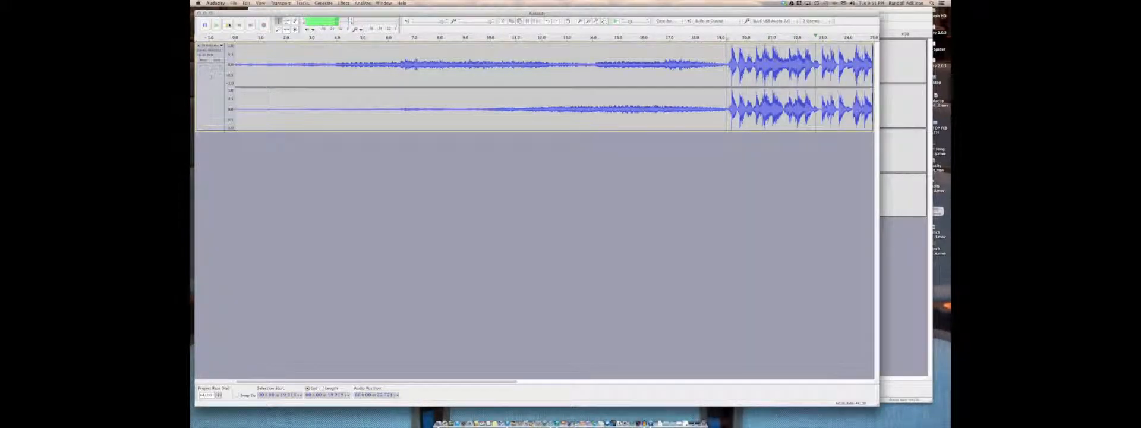
{"action": "left_click", "coordinate": [228, 24]}
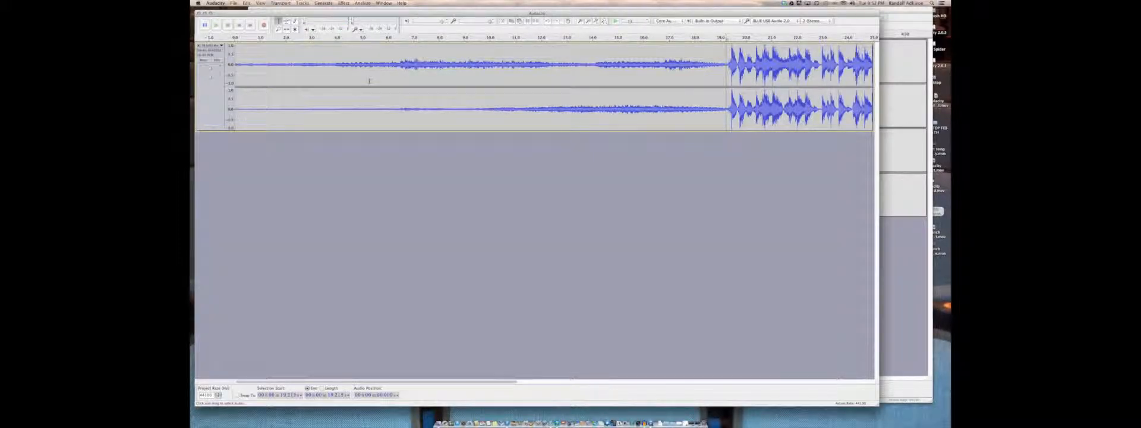
{"action": "key", "text": "super+a"}
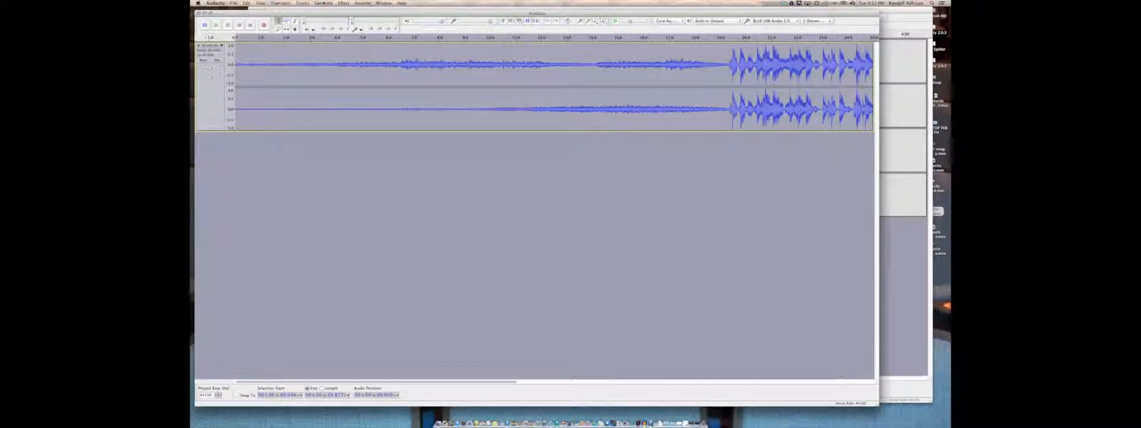
{"action": "left_click", "coordinate": [343, 3]}
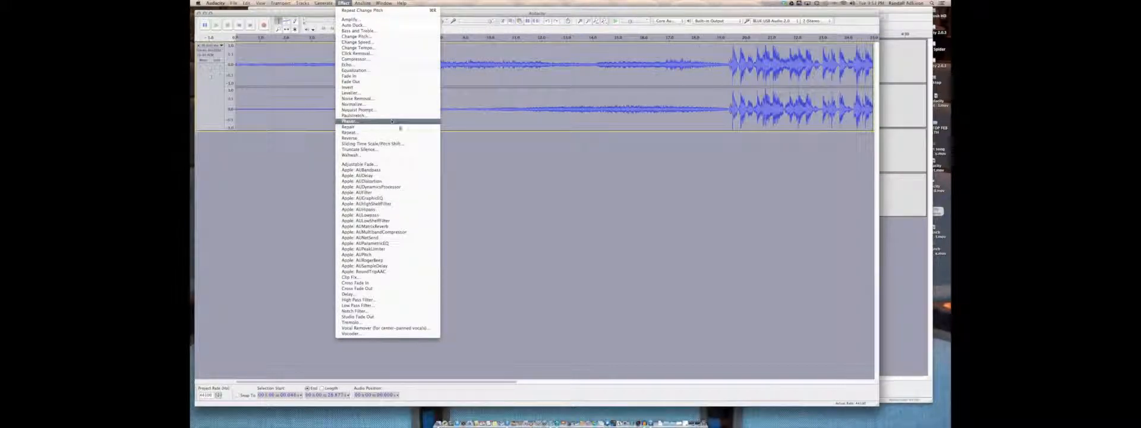
{"action": "left_click", "coordinate": [372, 143]}
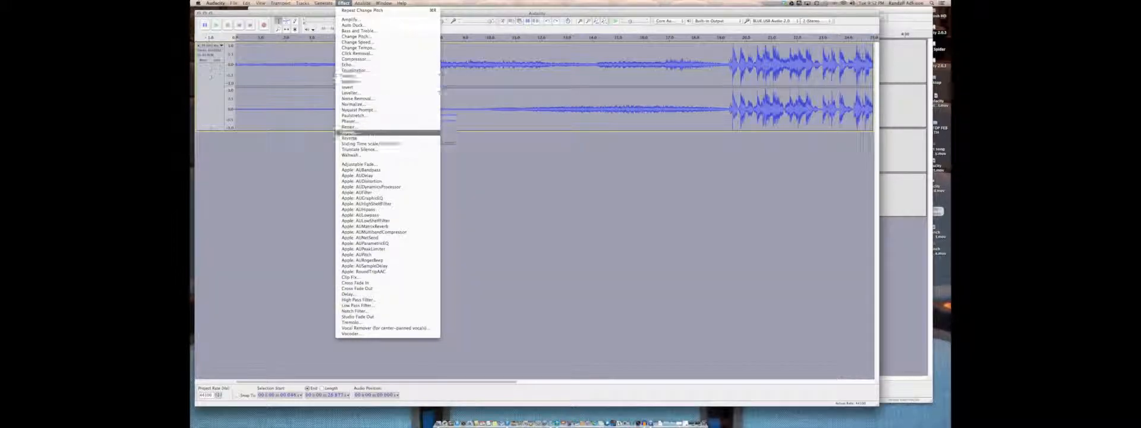
{"action": "left_click", "coordinate": [460, 172]}
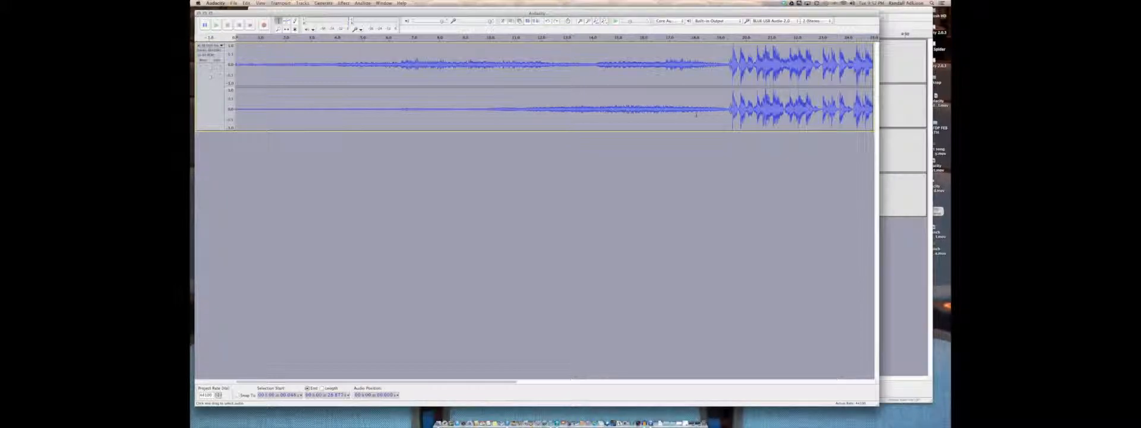
Delete the quiet intro up to about 19 seconds and apply Fade In to the first 4 seconds of the remaining audio
{"action": "left_click_drag", "start_coordinate": [728, 62], "coordinate": [207, 55]}
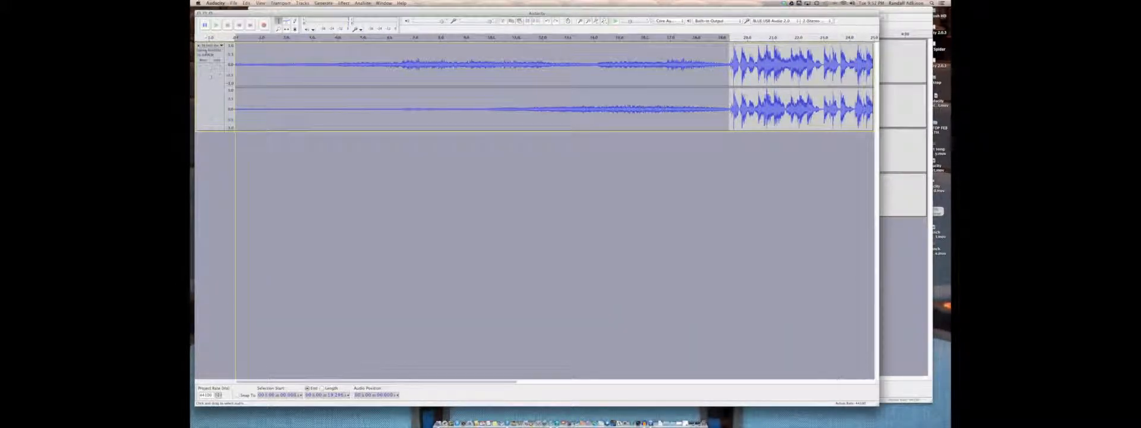
{"action": "key", "text": "Delete"}
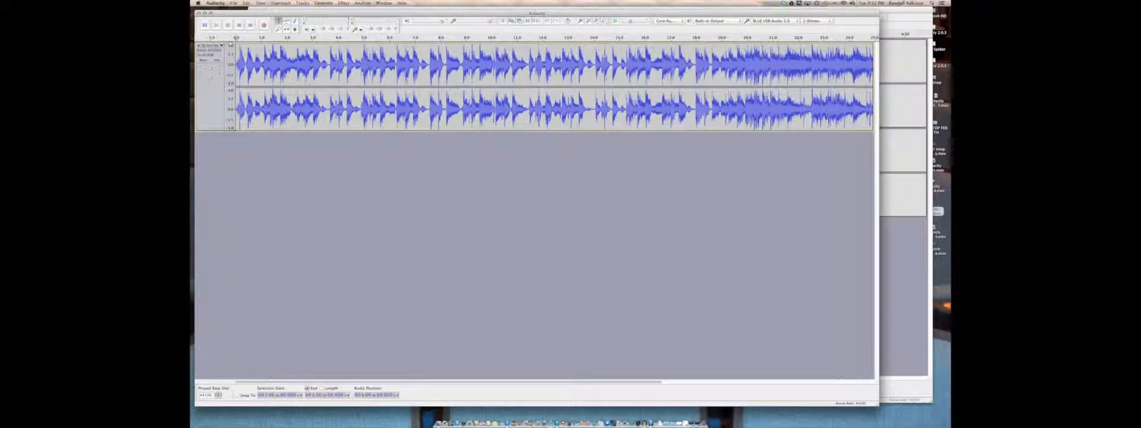
{"action": "left_click_drag", "start_coordinate": [237, 65], "coordinate": [338, 65]}
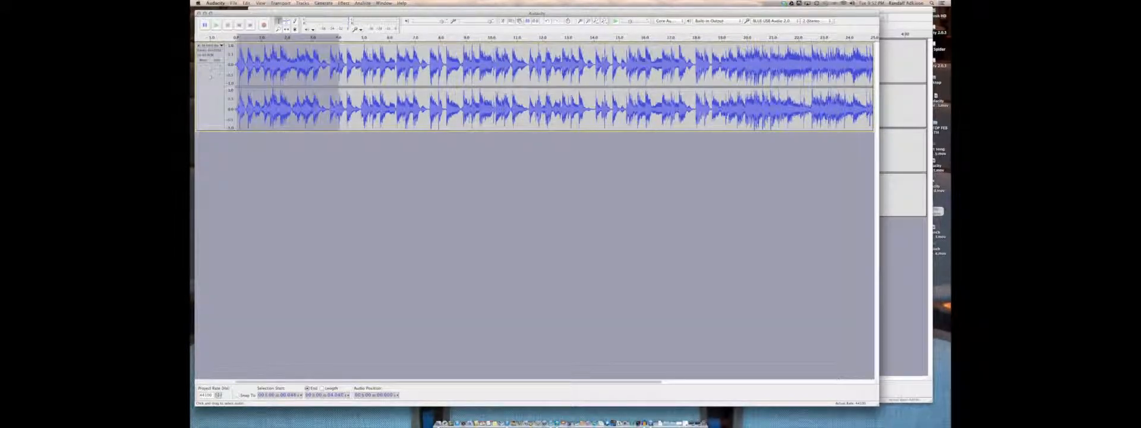
{"action": "left_click", "coordinate": [344, 3]}
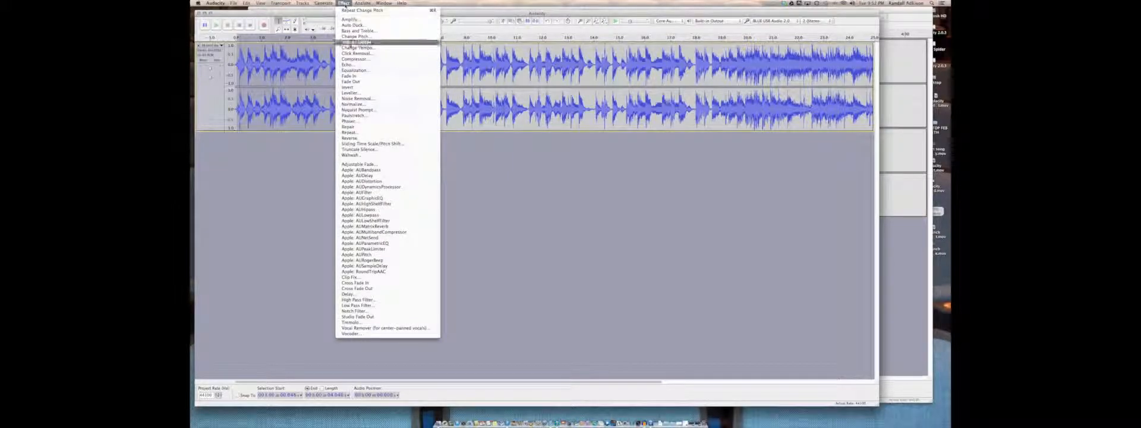
{"action": "left_click", "coordinate": [348, 76]}
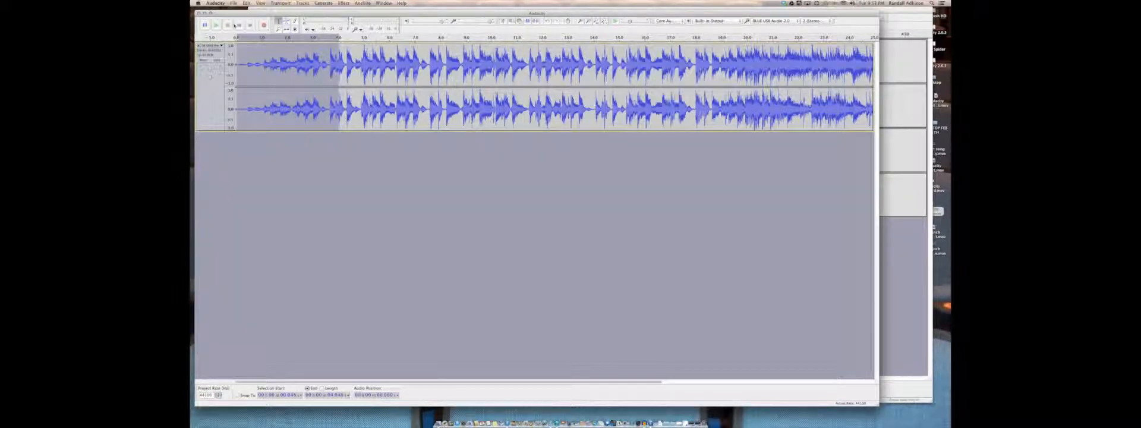
Play the faded-in opening, stop it, and undo both the fade and the deletion of the intro
{"action": "left_click", "coordinate": [216, 25]}
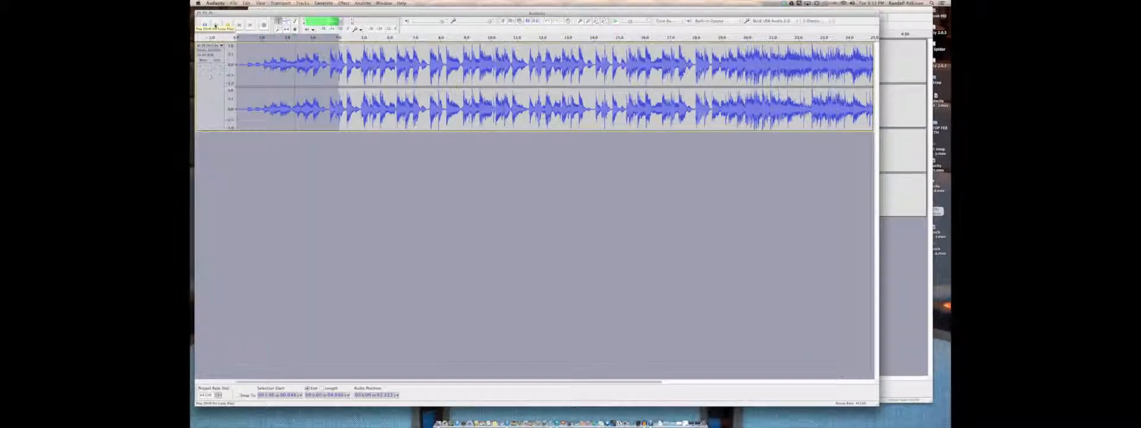
{"action": "left_click", "coordinate": [228, 25]}
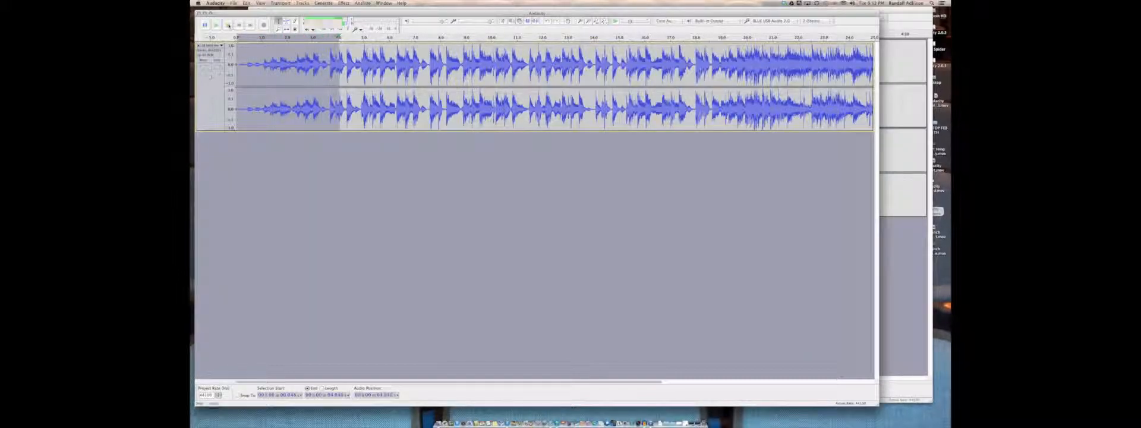
{"action": "key", "text": "super+z"}
{"action": "key", "text": "super+z"}
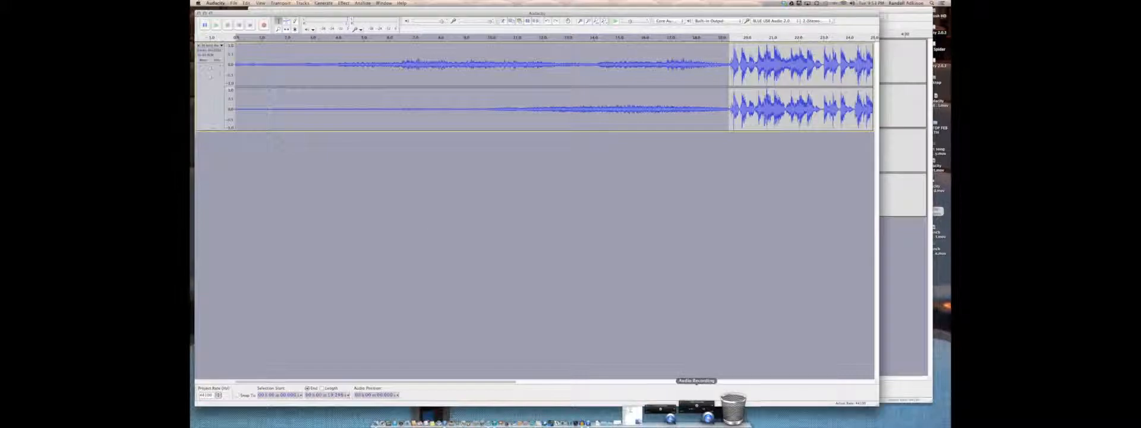
{"action": "left_click", "coordinate": [698, 411]}
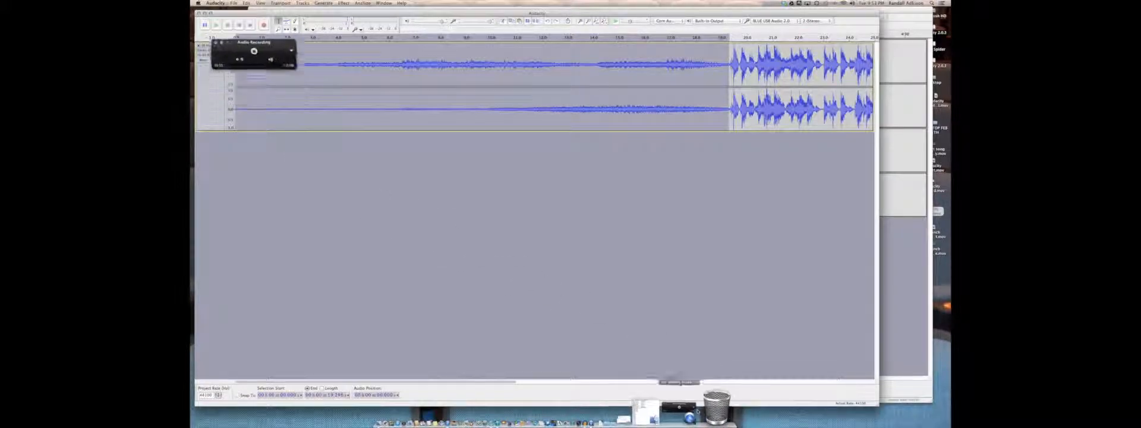